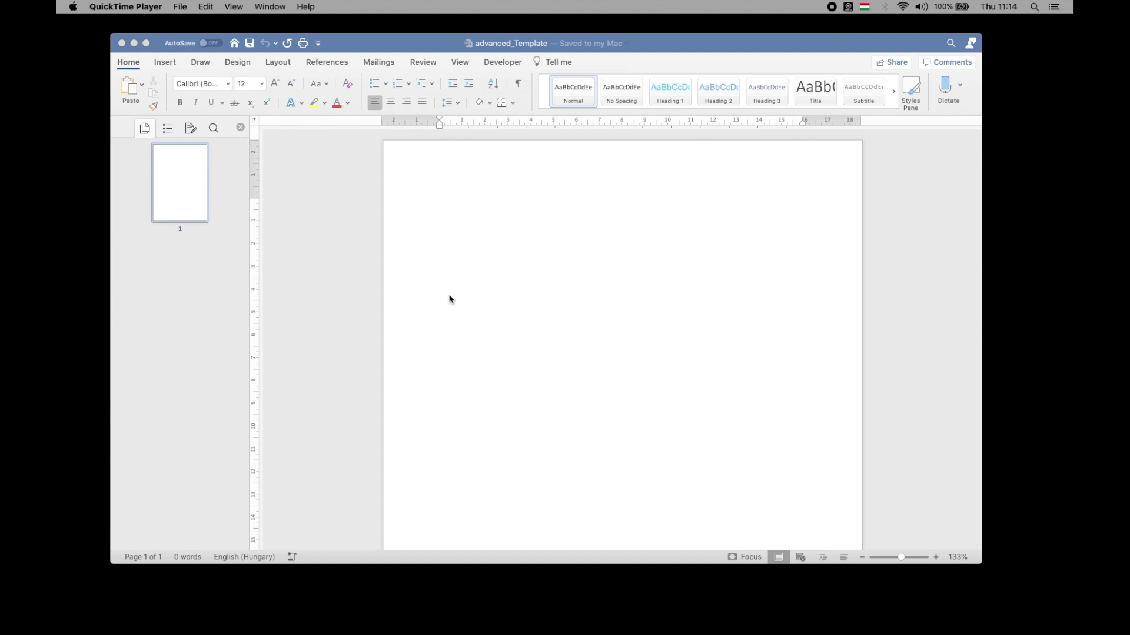
- Insert the item.id merge field at the top of the document
click(449, 202)
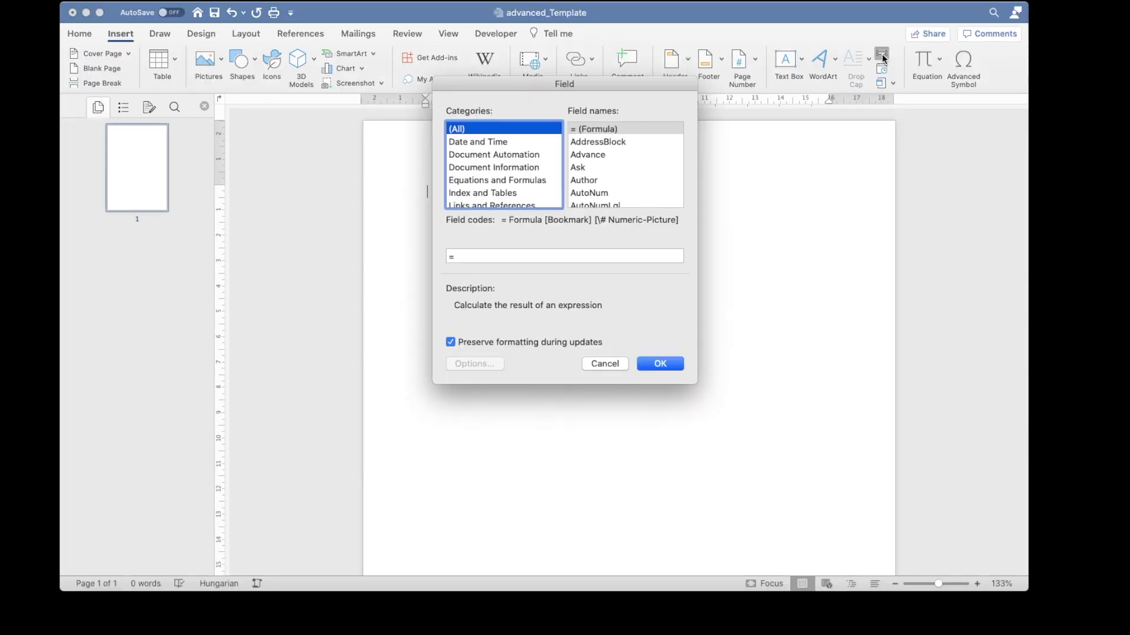
click(469, 178)
key(Down)
key(Down)
key(Down)
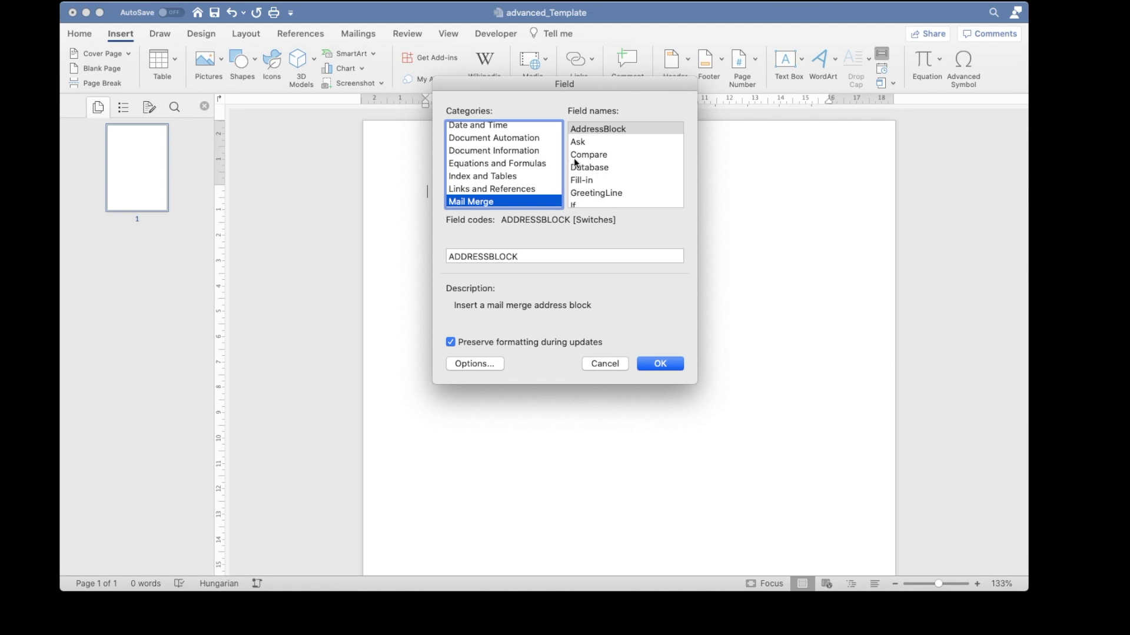
click(575, 164)
key(Down)
key(Down)
key(Down)
key(Down)
click(521, 257)
text(item.)
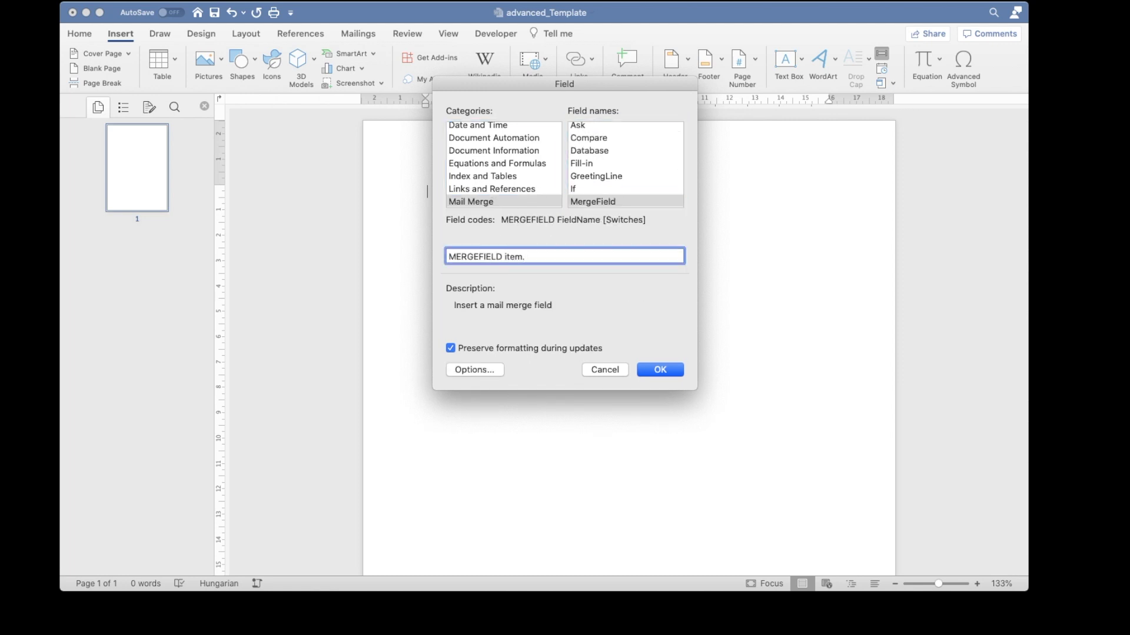
text(id)
click(658, 370)
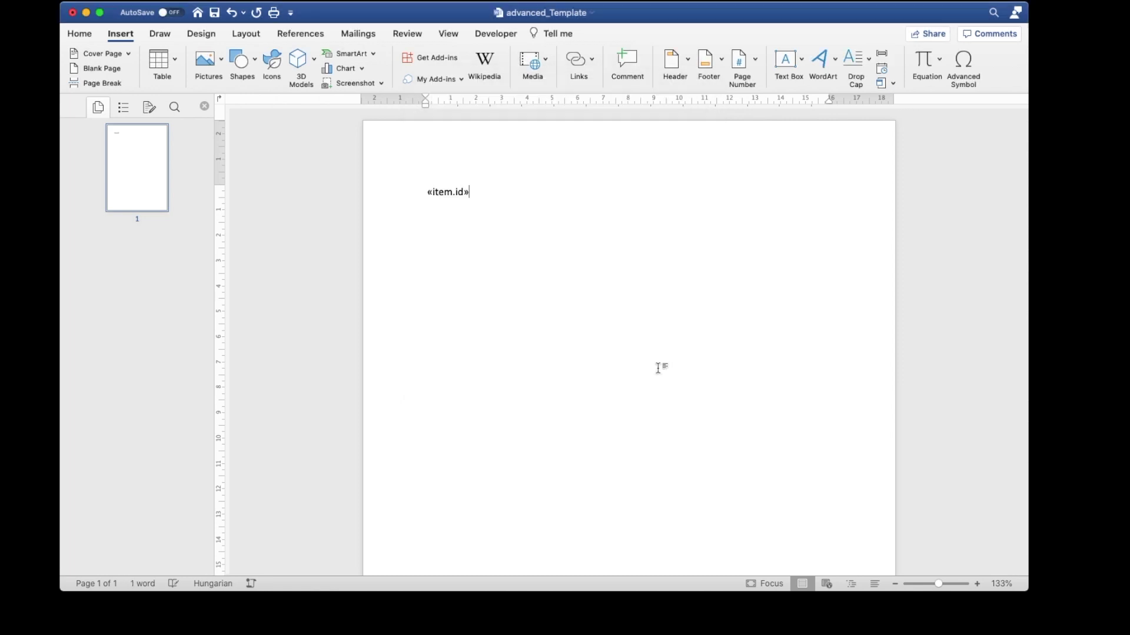
- Insert the item.name merge field next to item.id
click(881, 53)
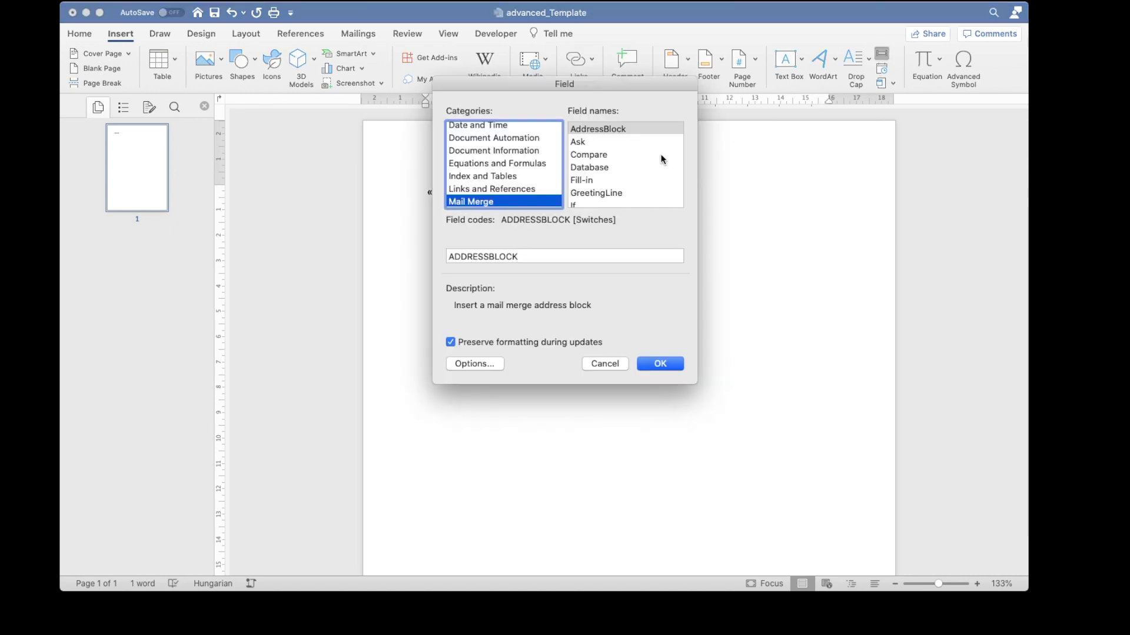
click(609, 169)
key(m)
click(548, 257)
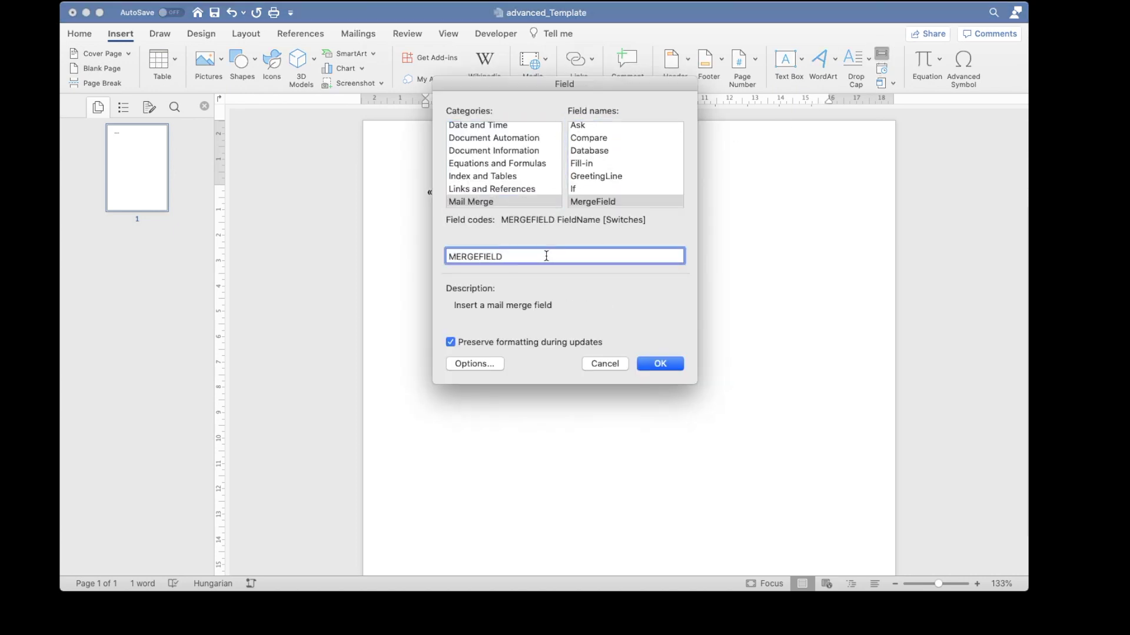
text(item.name)
click(660, 364)
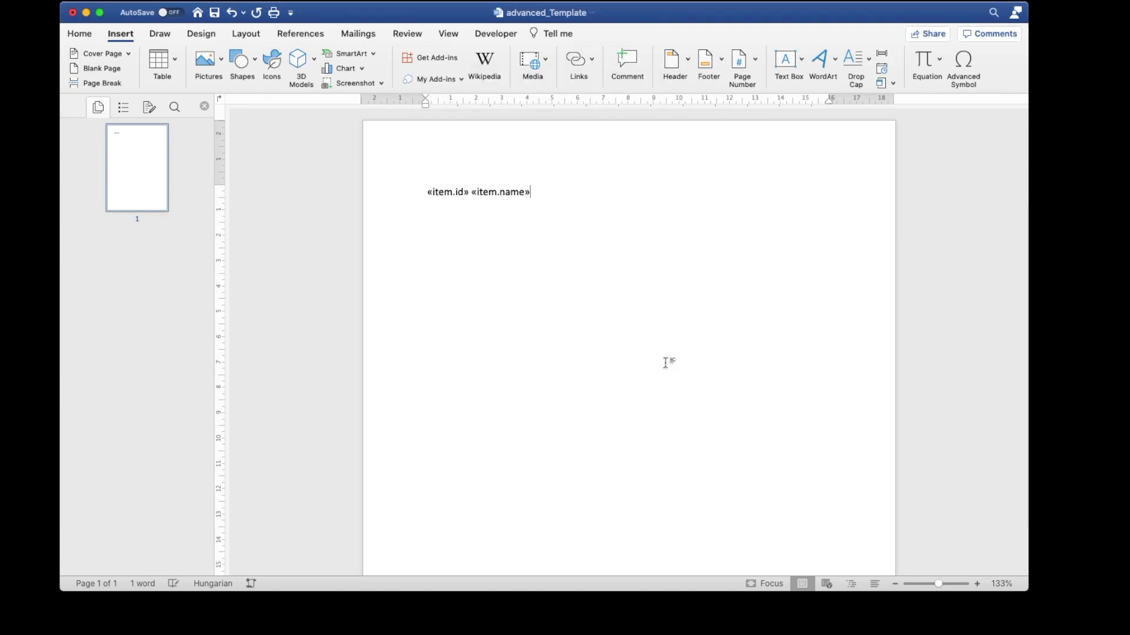
- Add an 'Upstream References' heading on a new line below the fields
key(Return)
text(Upstream R)
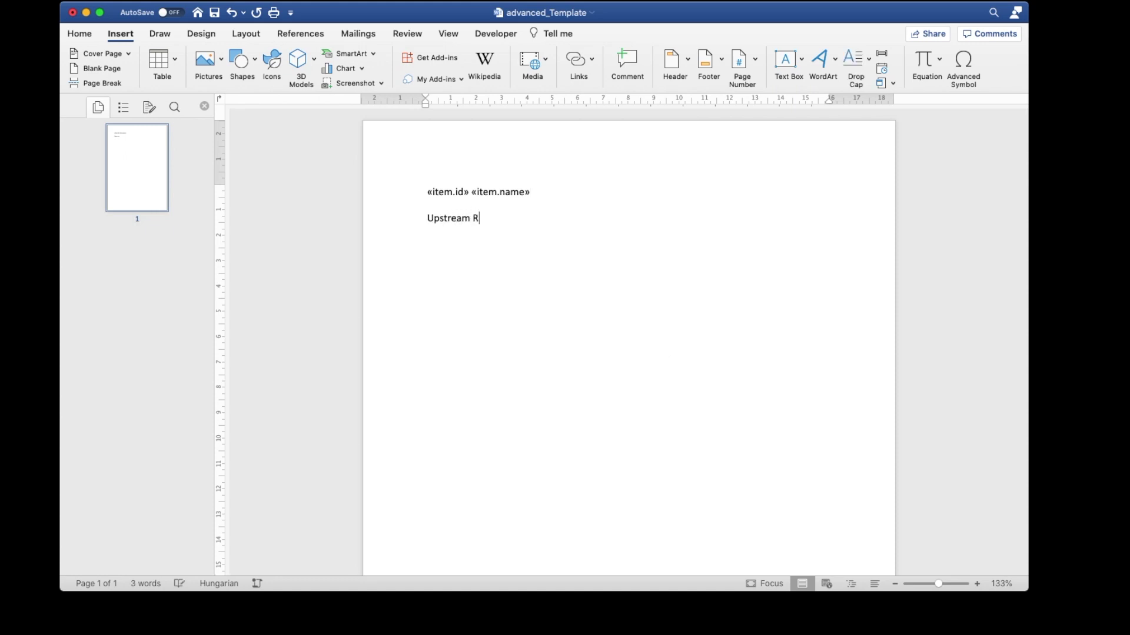
text(eferen)
key(BackSpace)
key(BackSpace)
key(BackSpace)
text(ference)
key(Return)
- Insert item.upstream.id and item.upstream.name merge fields under the heading
text(item)
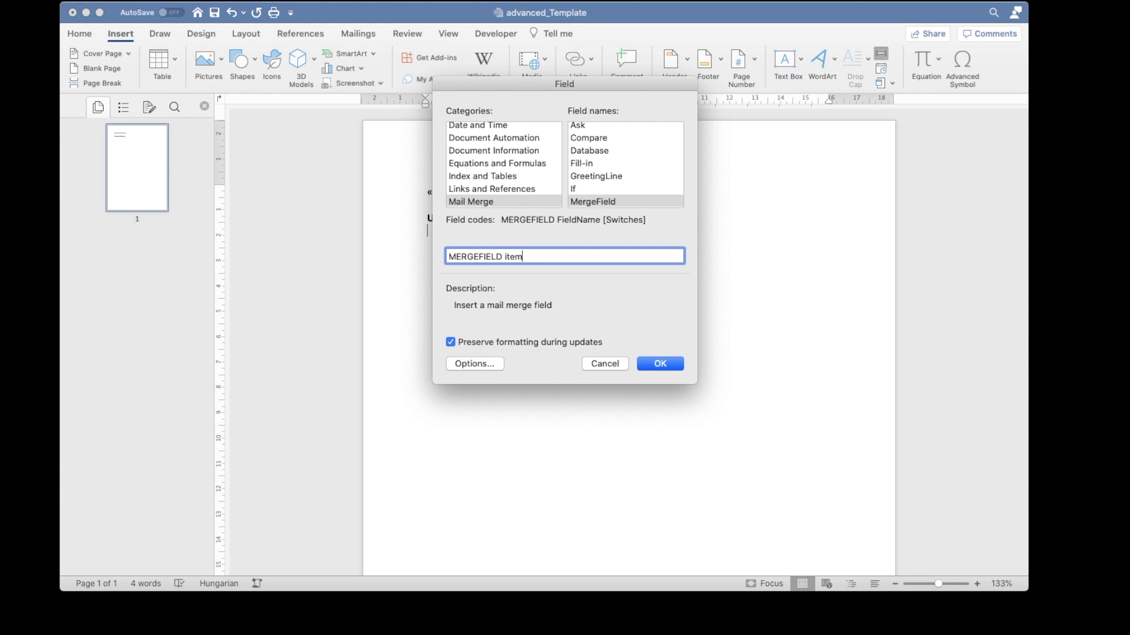
text(.upstream.id)
click(659, 364)
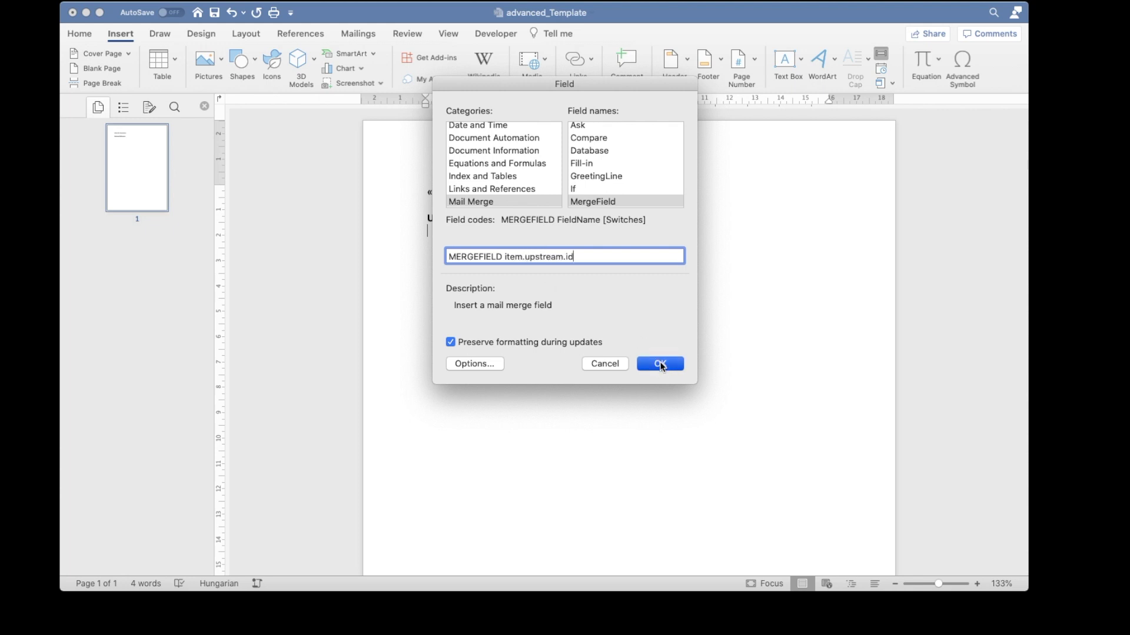
key(super+F9)
click(503, 256)
text(i)
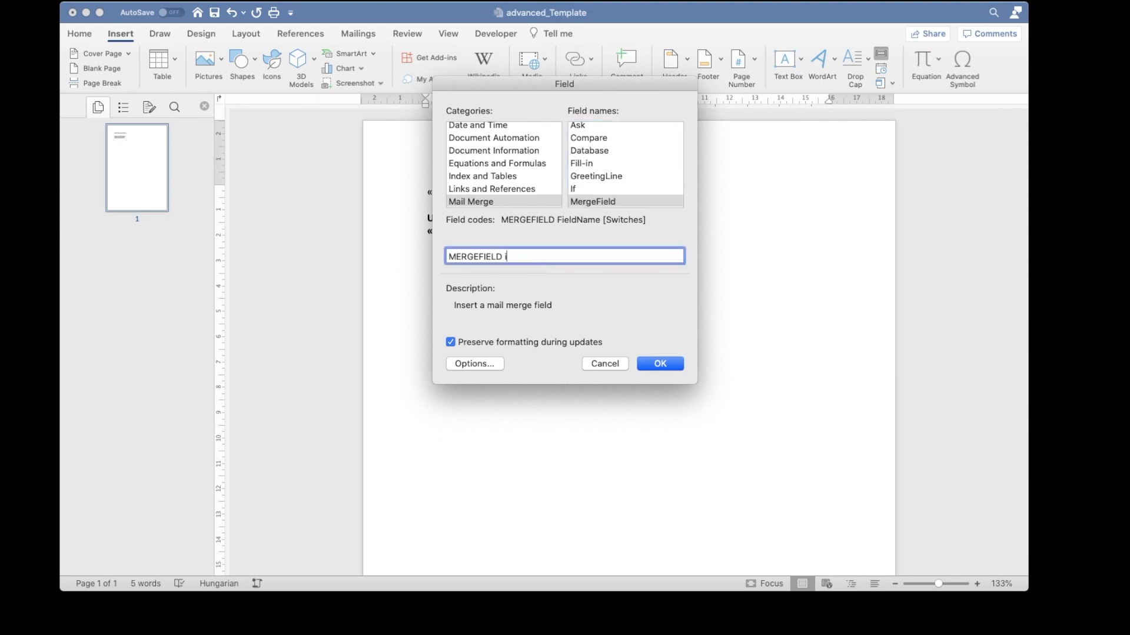
text(tem.upstream.name)
click(675, 371)
- Add a 'Downstream References' heading with a 2x2 table headed Id and Description
key(Return)
key(Return)
text(Downstre)
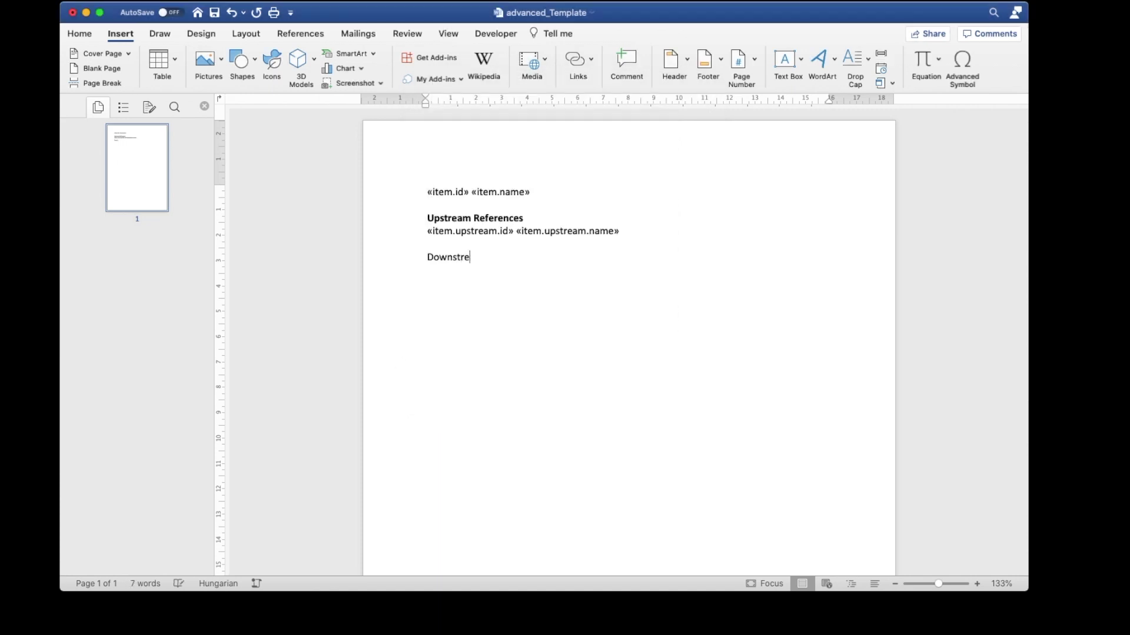
text(am References)
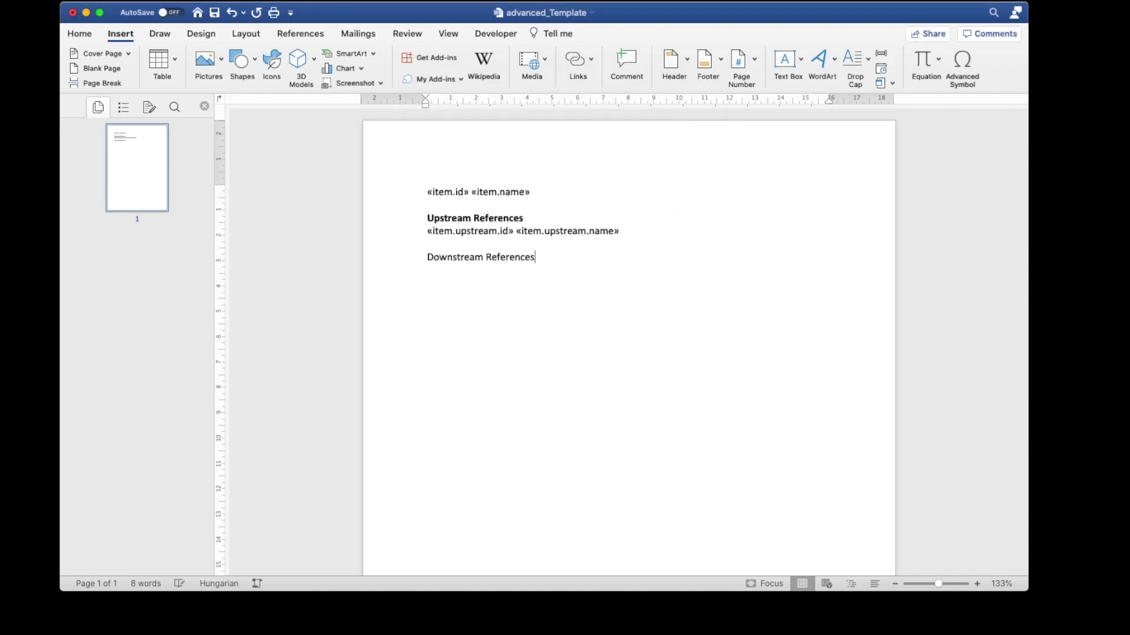
key(Return)
click(174, 59)
click(177, 111)
text(Id)
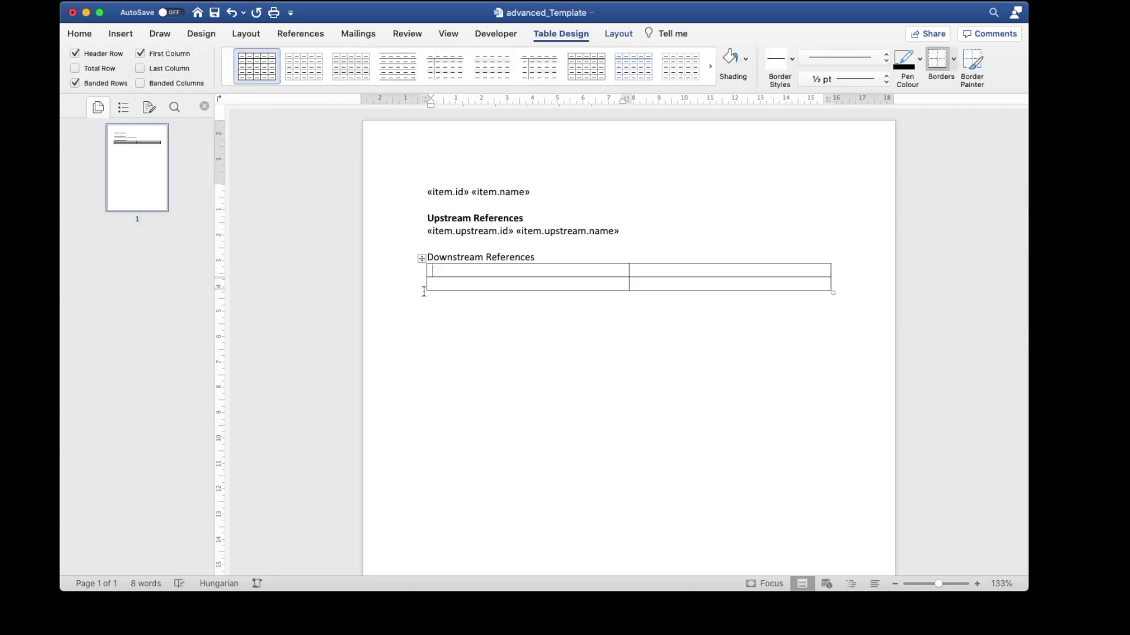
key(Tab)
text(Description)
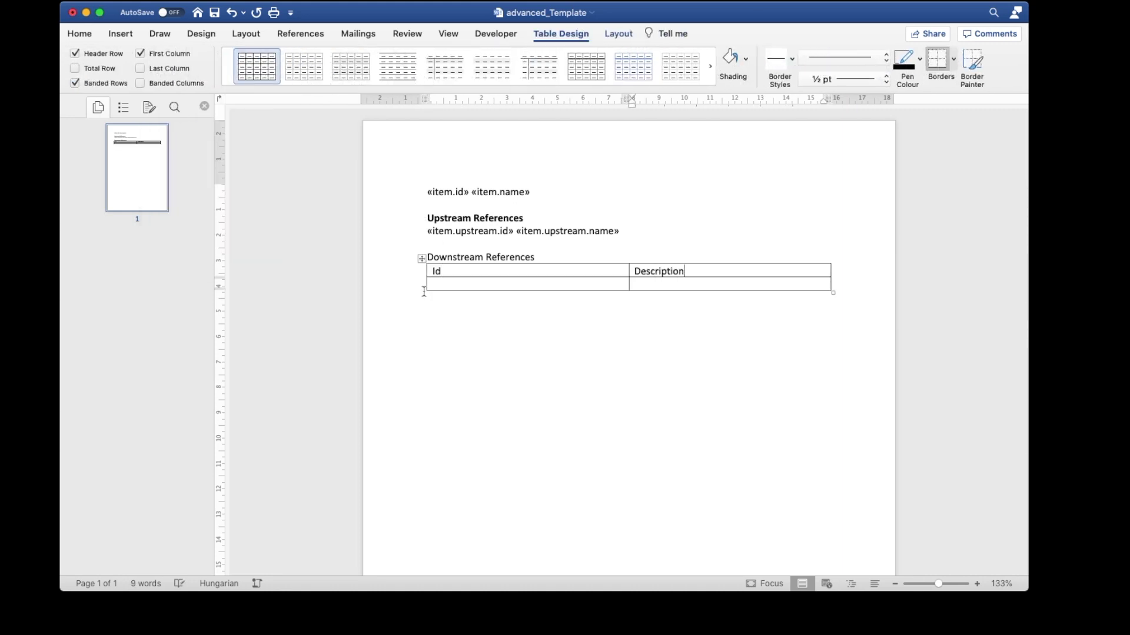
click(442, 287)
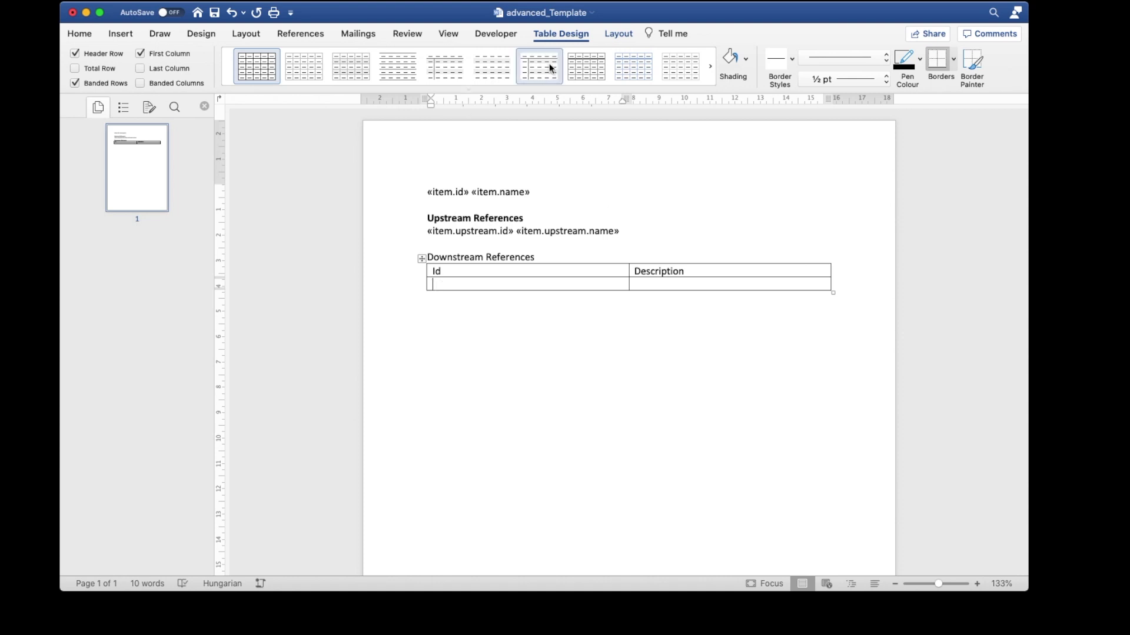
- Fill the table's second row with item.downstream.id and item.downstream.name merge fields
click(120, 34)
click(886, 55)
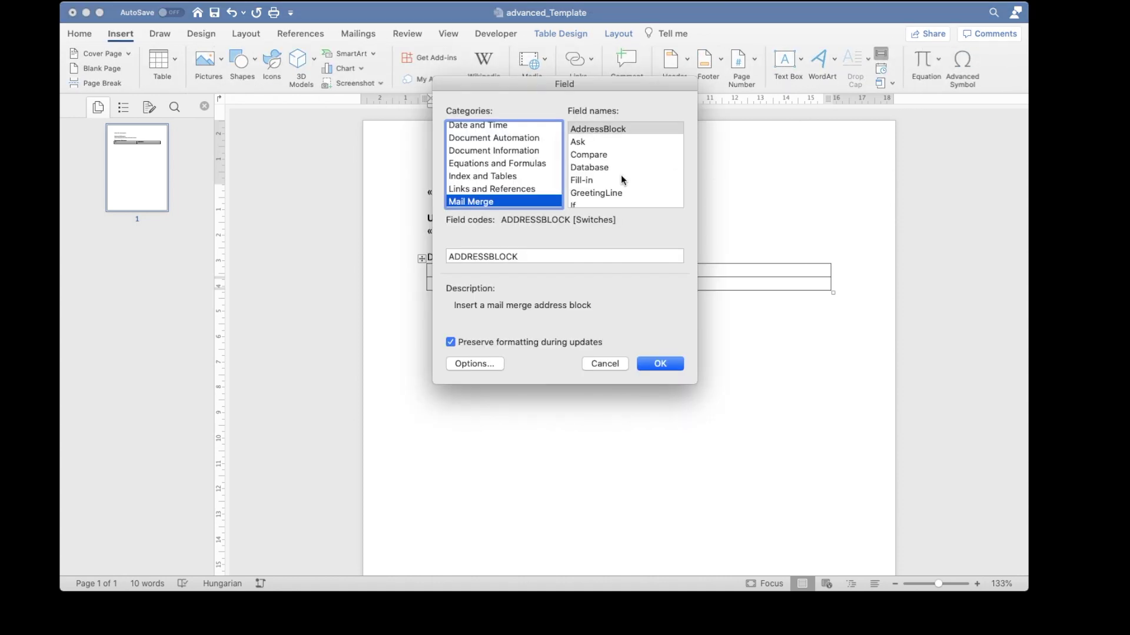
key(Tab)
key(m)
click(524, 255)
text(ite)
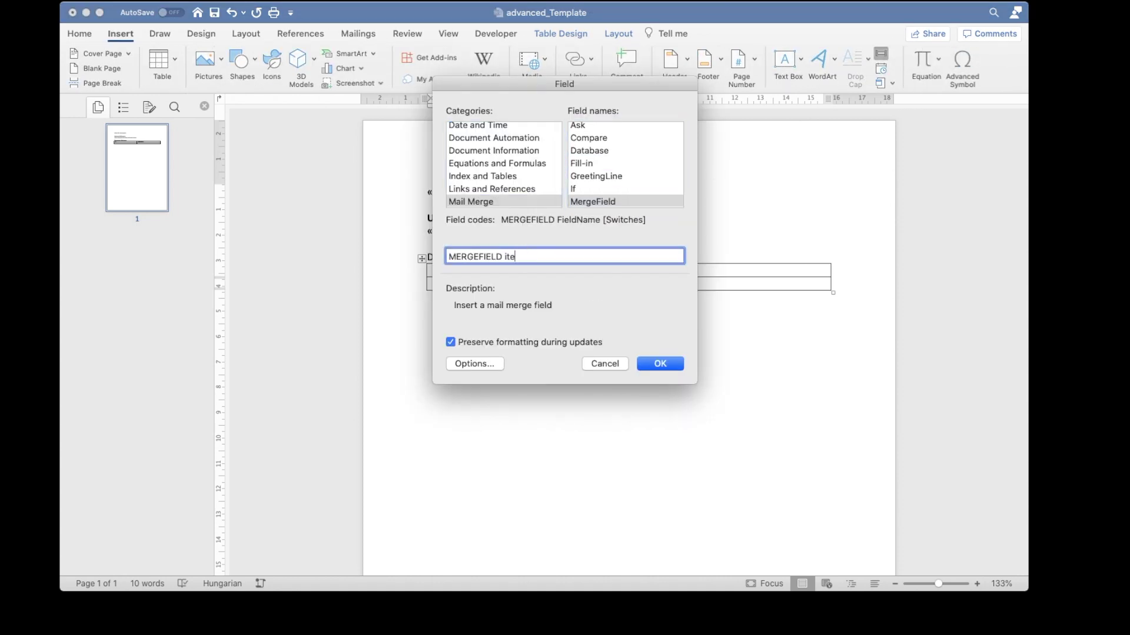
text(m.downstream.id)
click(660, 363)
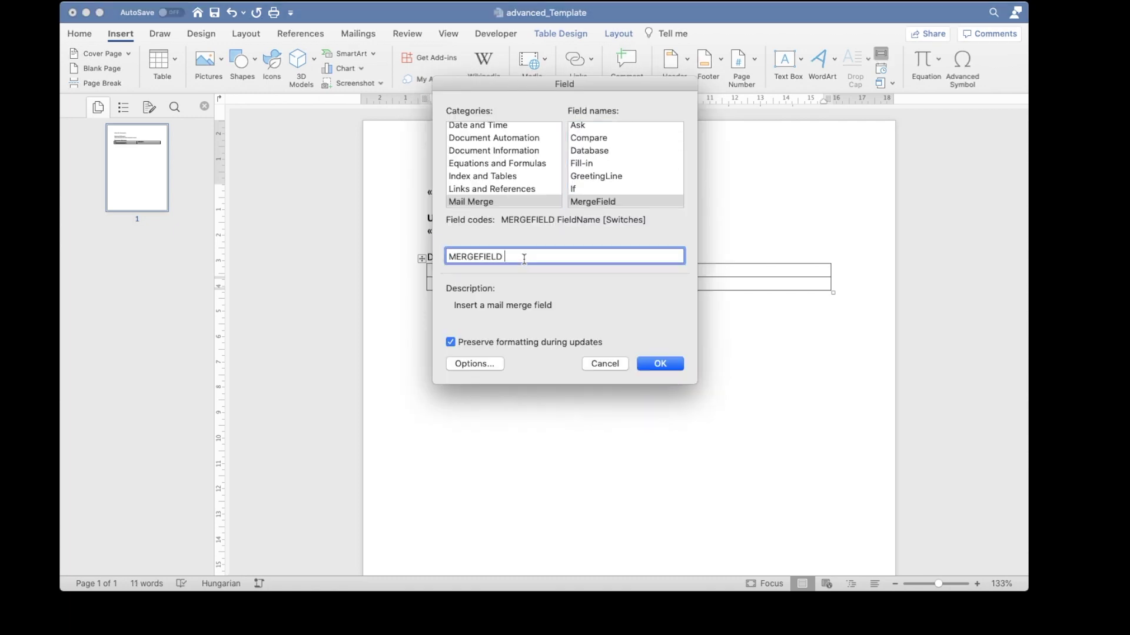
text(item.downstream.name)
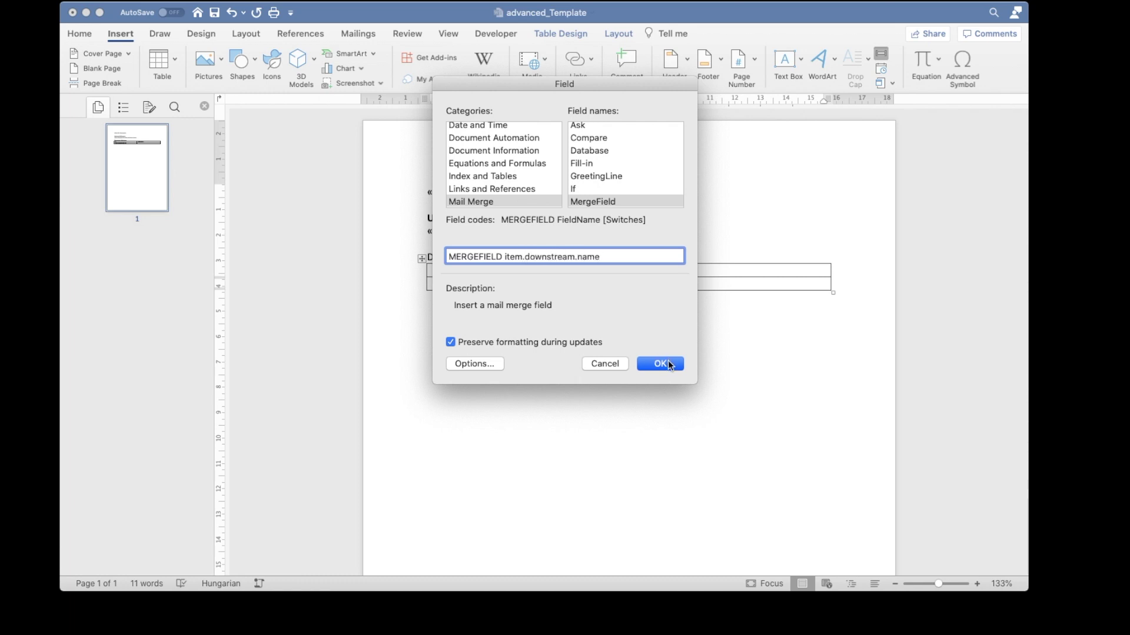
click(661, 363)
- Add an 'Upstream Associations' heading followed by a 2x2 table
click(668, 360)
text(U)
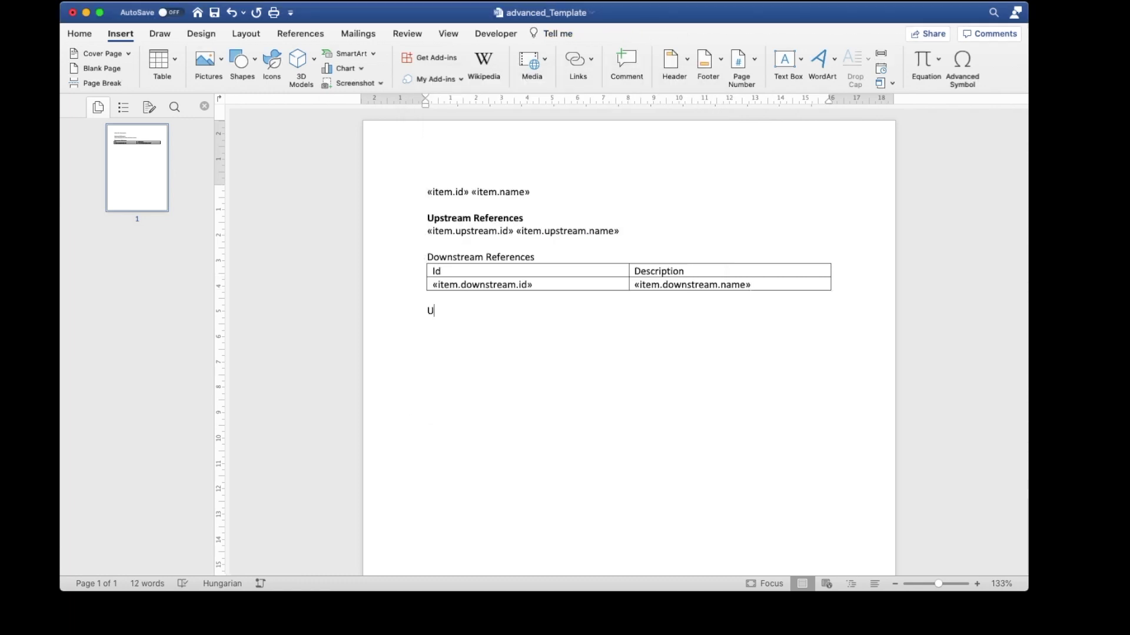
text(pstream Associations)
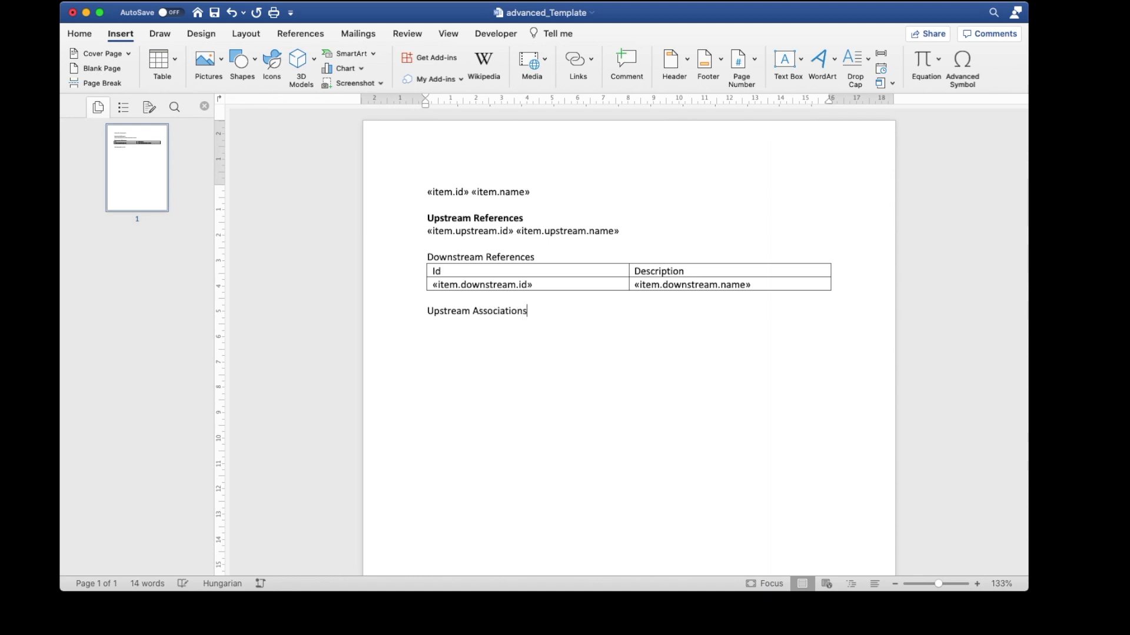
key(Return)
click(168, 65)
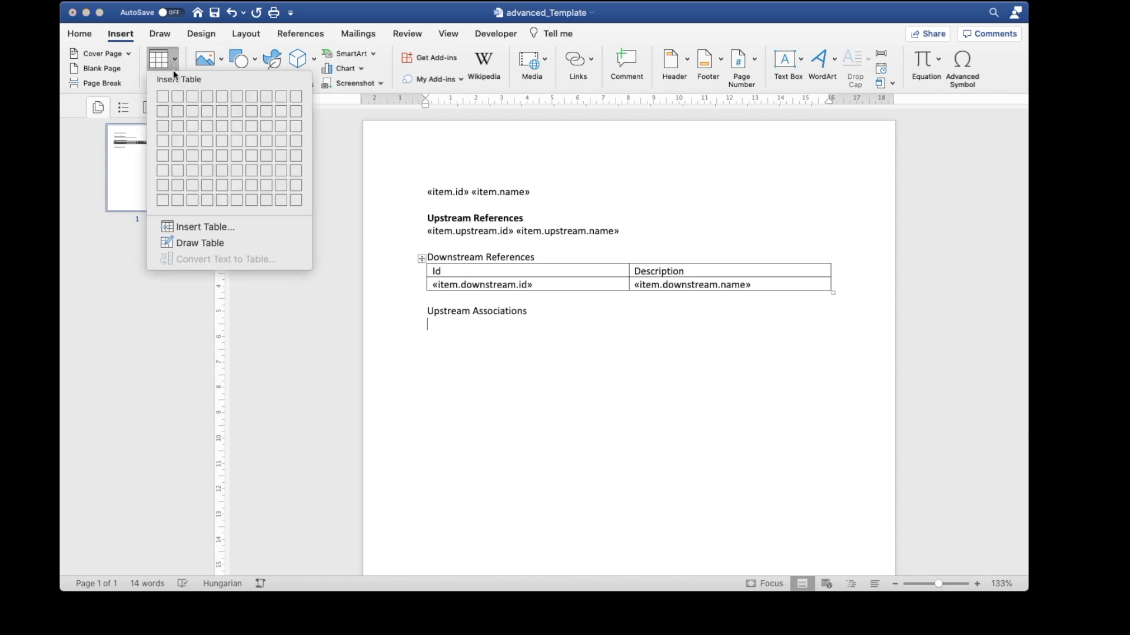
click(173, 109)
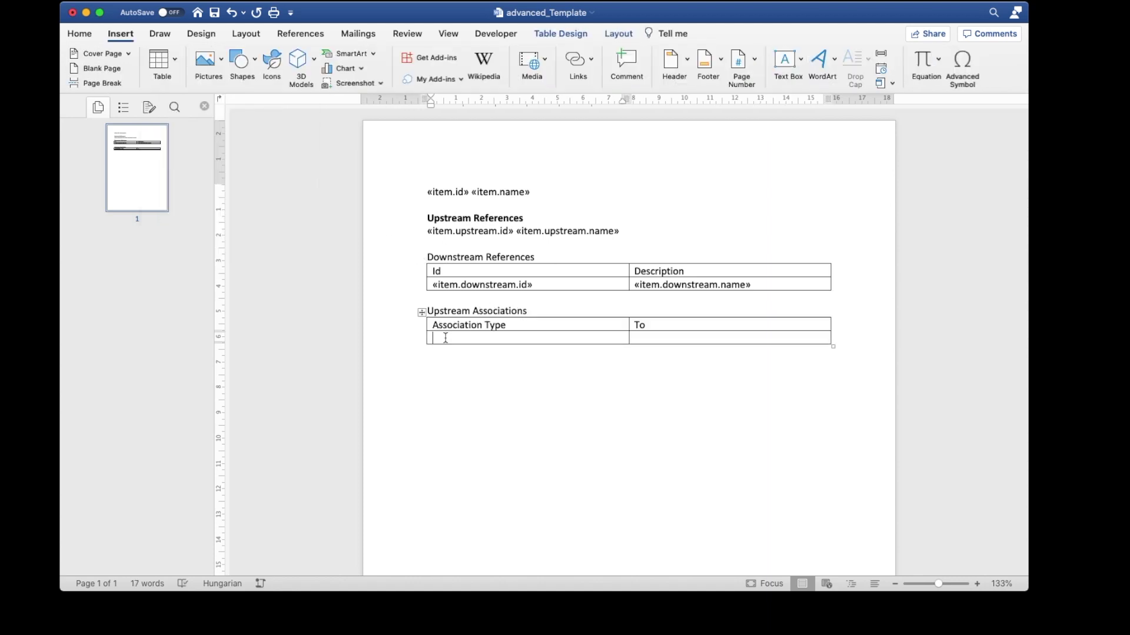
- Fill the table with item.assocOut.type.name and item.assocOut.to.urlKeyID merge fields
click(881, 53)
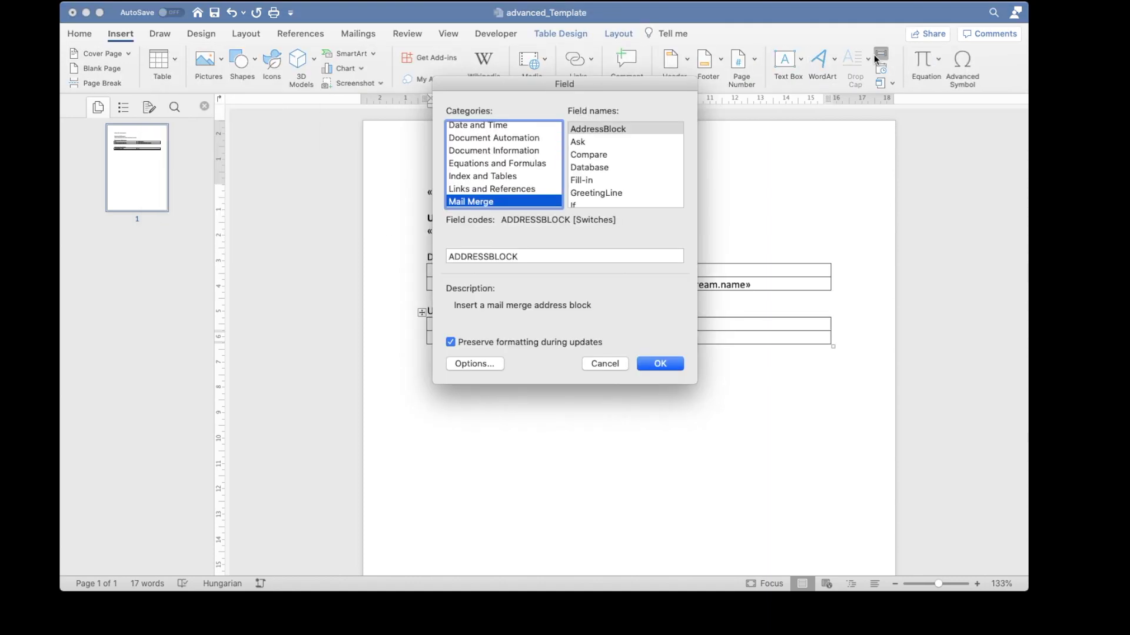
click(592, 201)
click(579, 256)
text(item.assocOut.type.name)
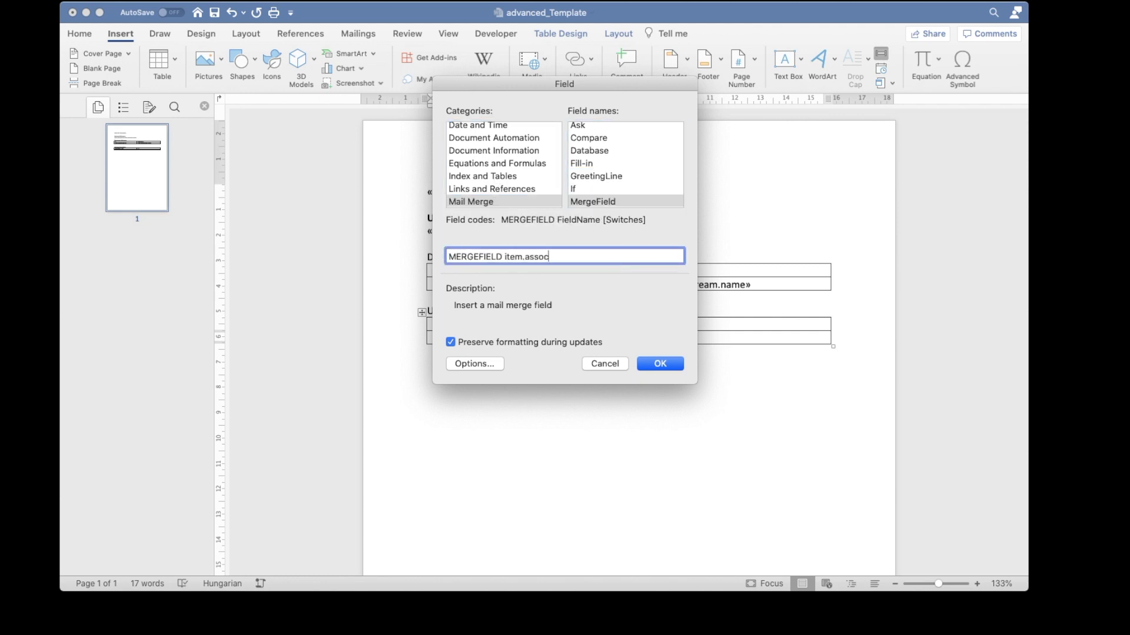
click(660, 364)
key(Tab)
click(881, 53)
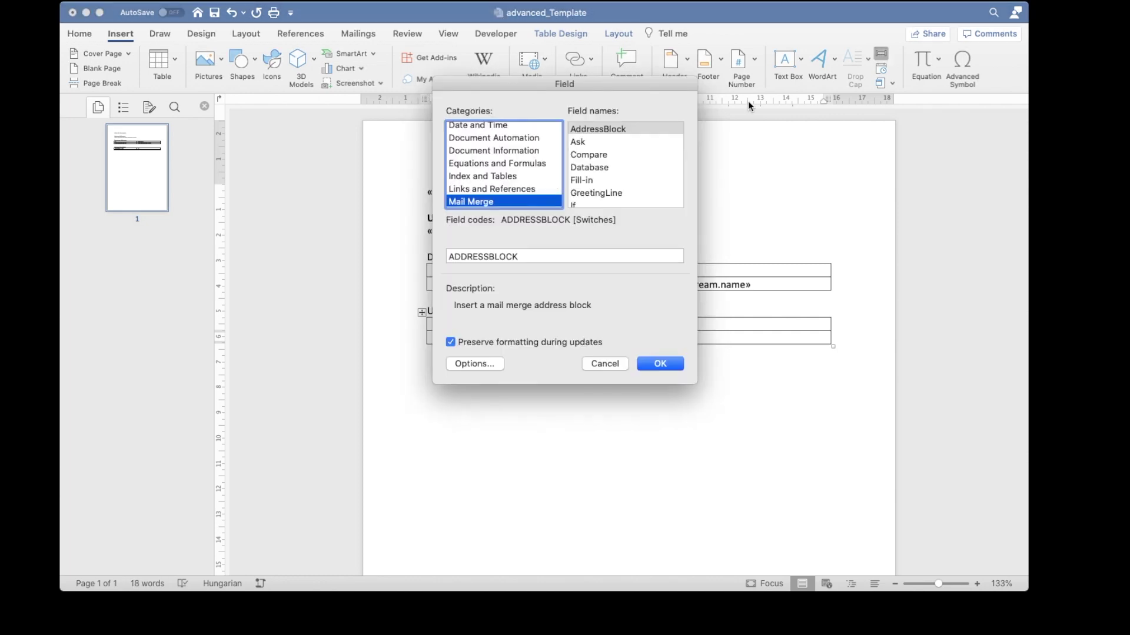
click(592, 201)
click(579, 257)
text(item.assocOut.to.urlKeyID)
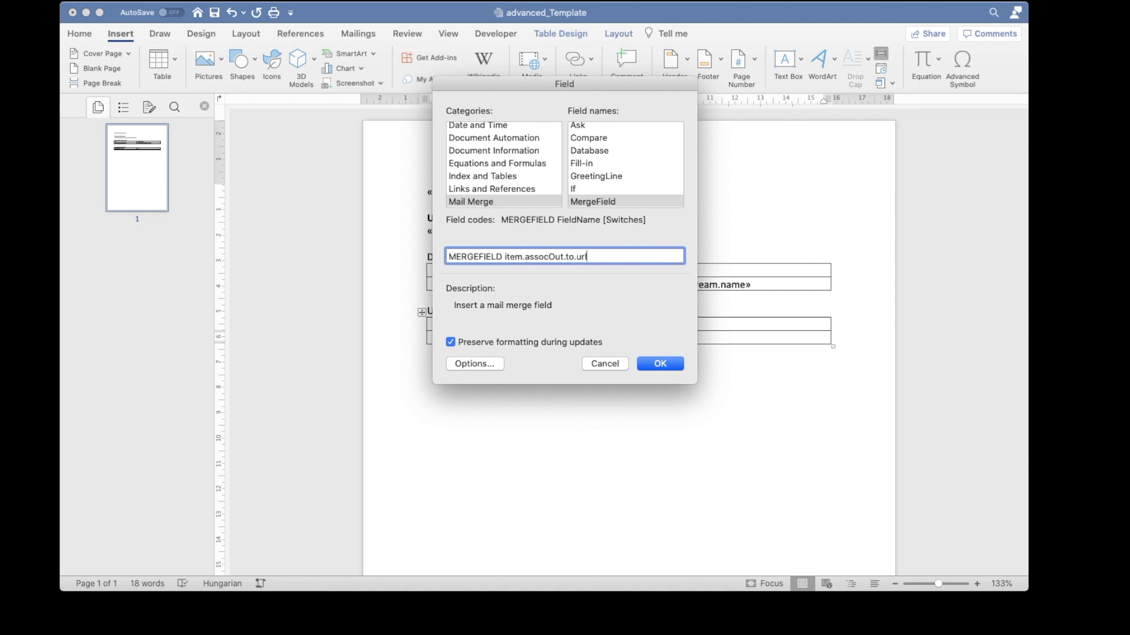
click(659, 364)
- Add a 'Downstream Associations' heading with a 2x2 table headed Association Type and From
key(Down)
text(Downstream Associations)
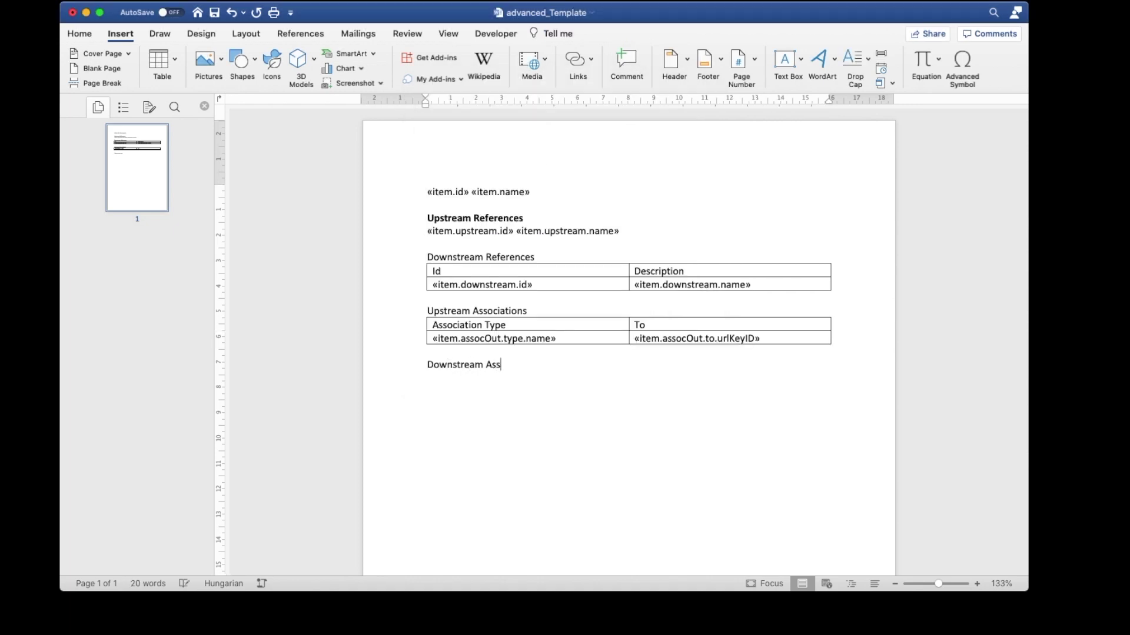
key(Return)
click(162, 58)
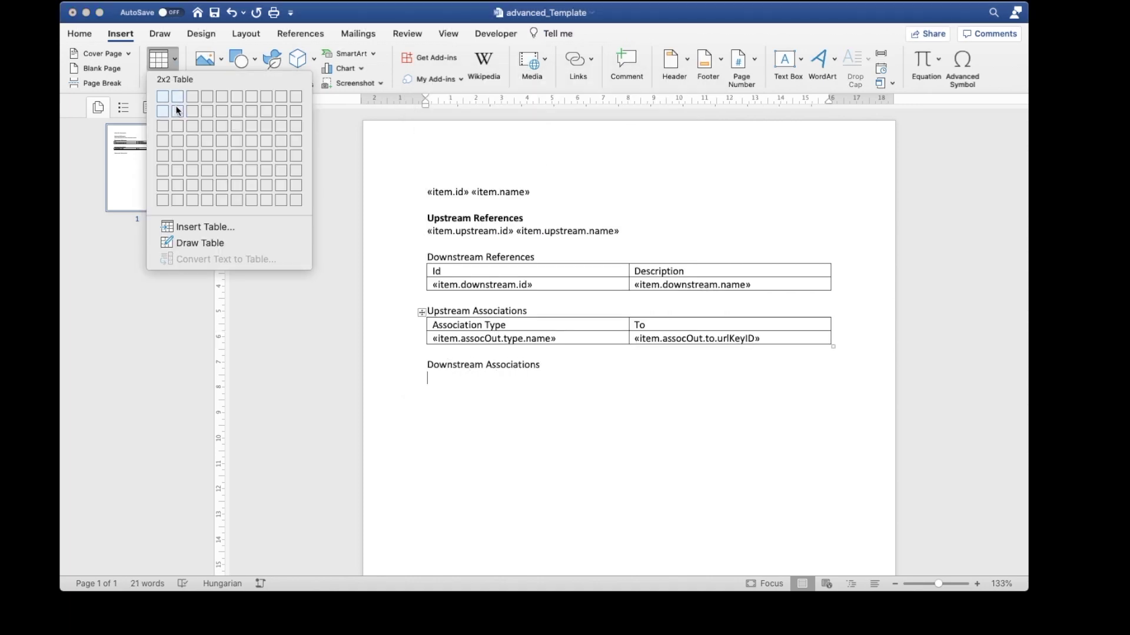
click(175, 108)
text(Association Type)
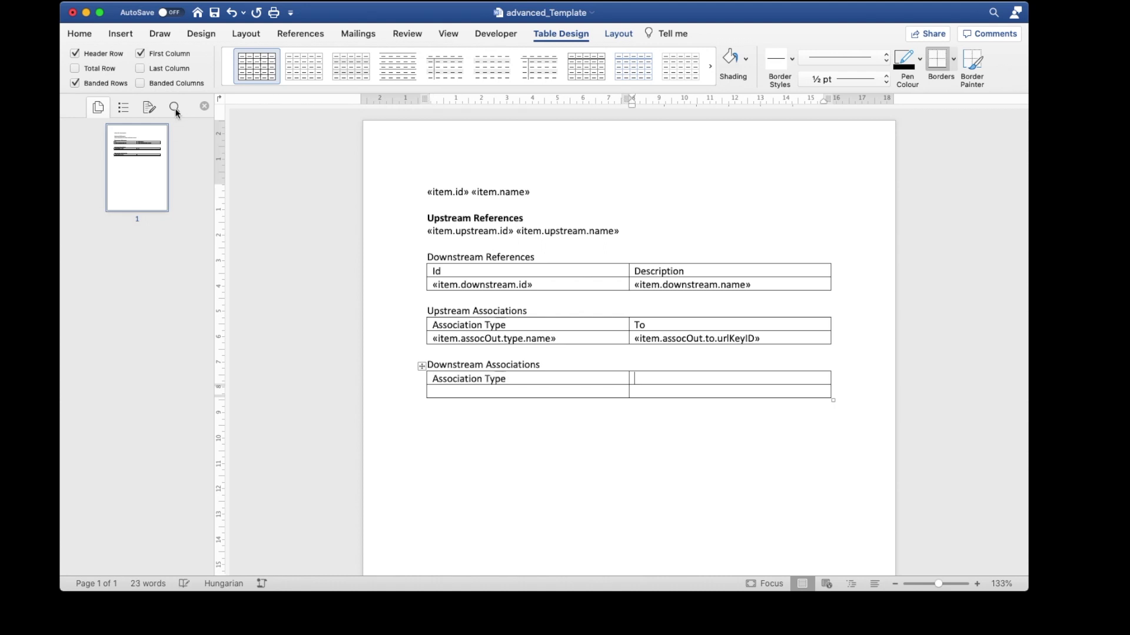
key(Tab)
text(From)
key(Tab)
- Insert item.assocIn.type.name and item.assocIn.from.urlKeyId merge fields in the second row
key(super+F9)
text(item.)
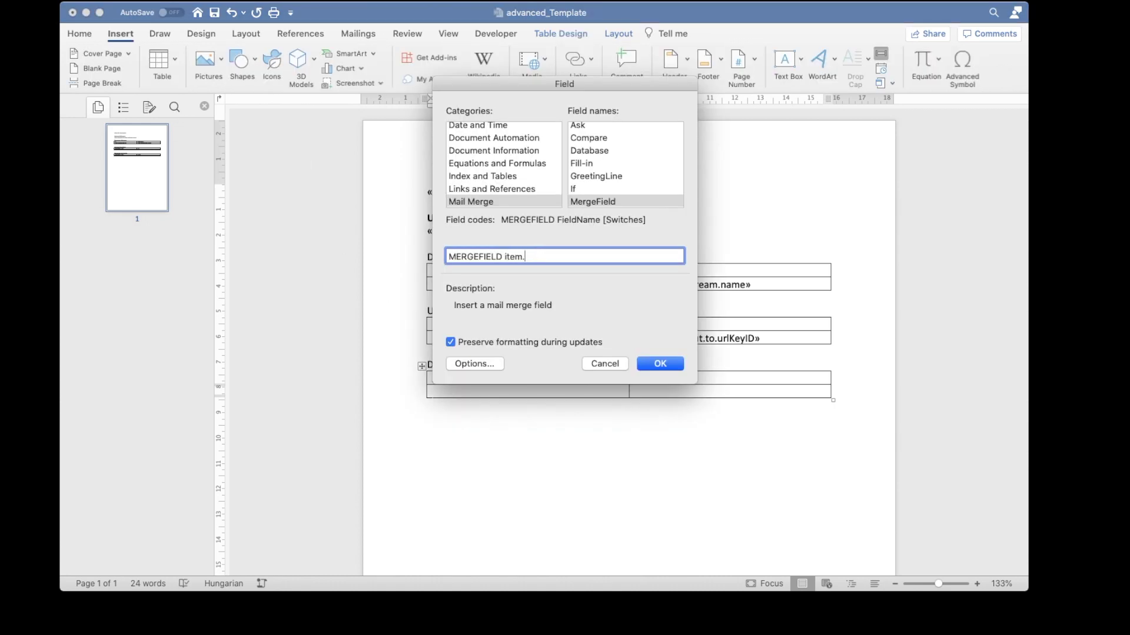
text(assocIn.type.name)
click(659, 363)
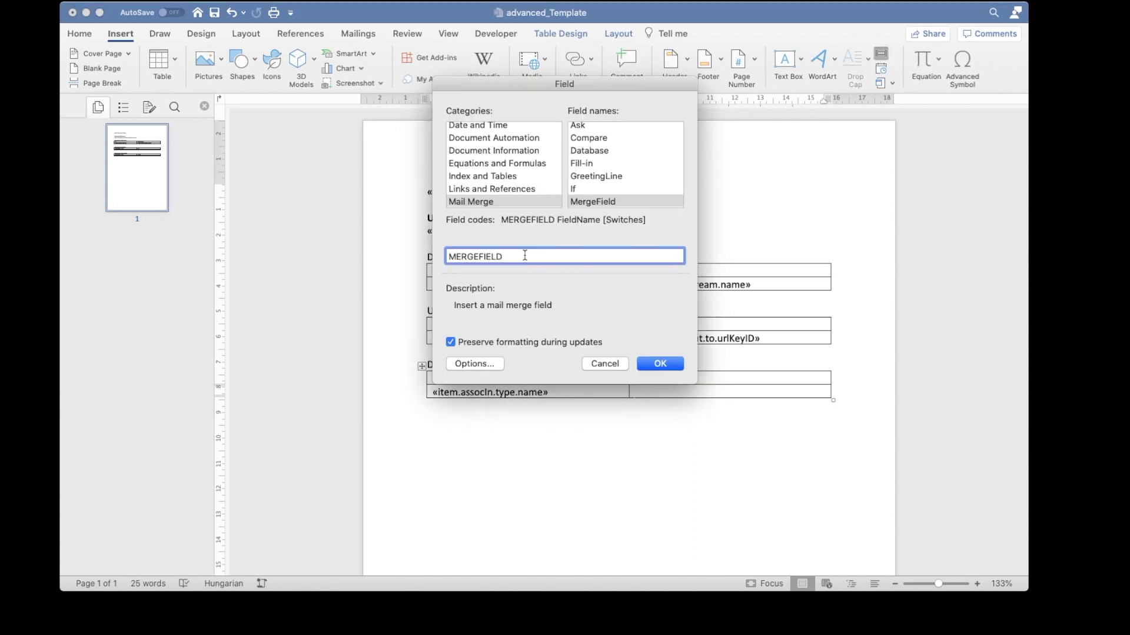
text(item.assocIn.from.urlKeyId)
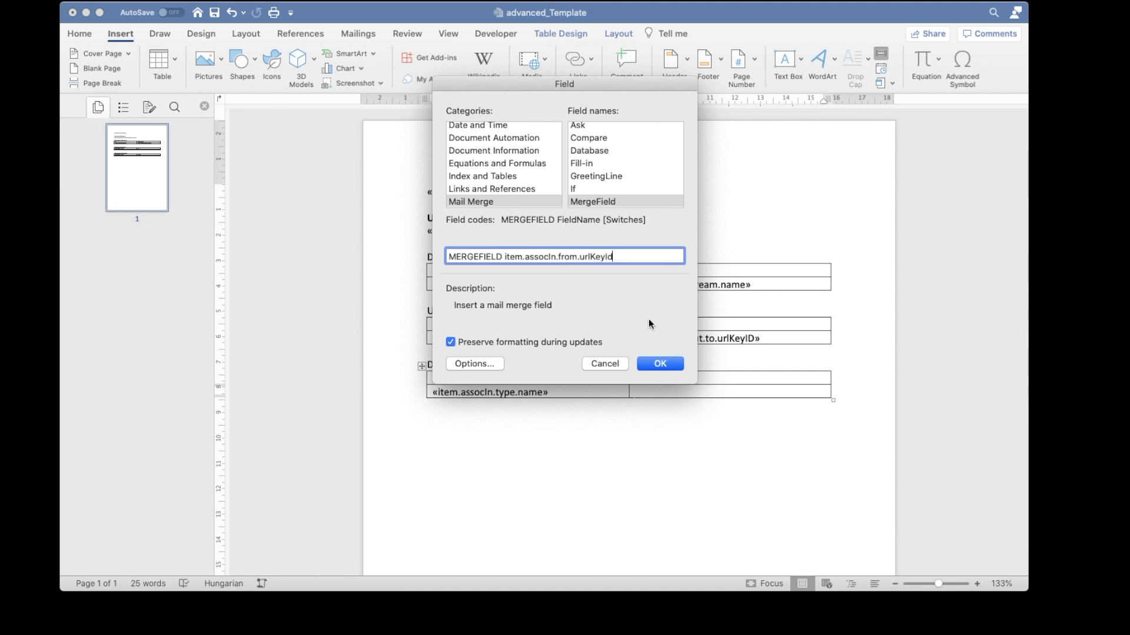
click(660, 364)
- Bold the Downstream References, Upstream Associations and Downstream Associations headings, and show field codes
triple_click(486, 259)
triple_click(535, 311)
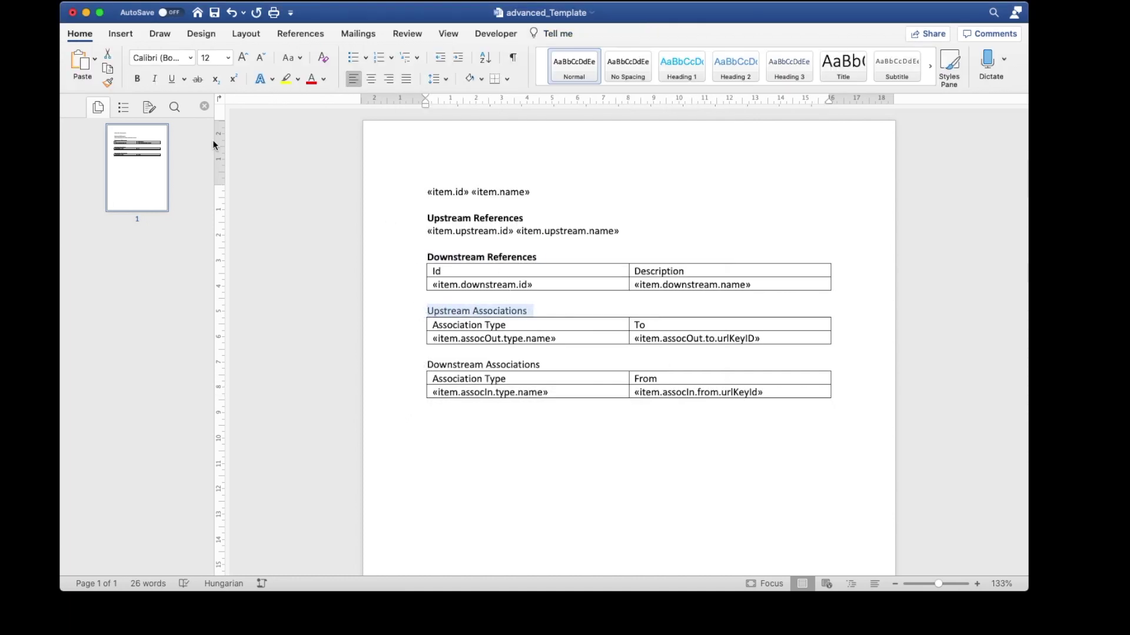
key(super+b)
triple_click(547, 366)
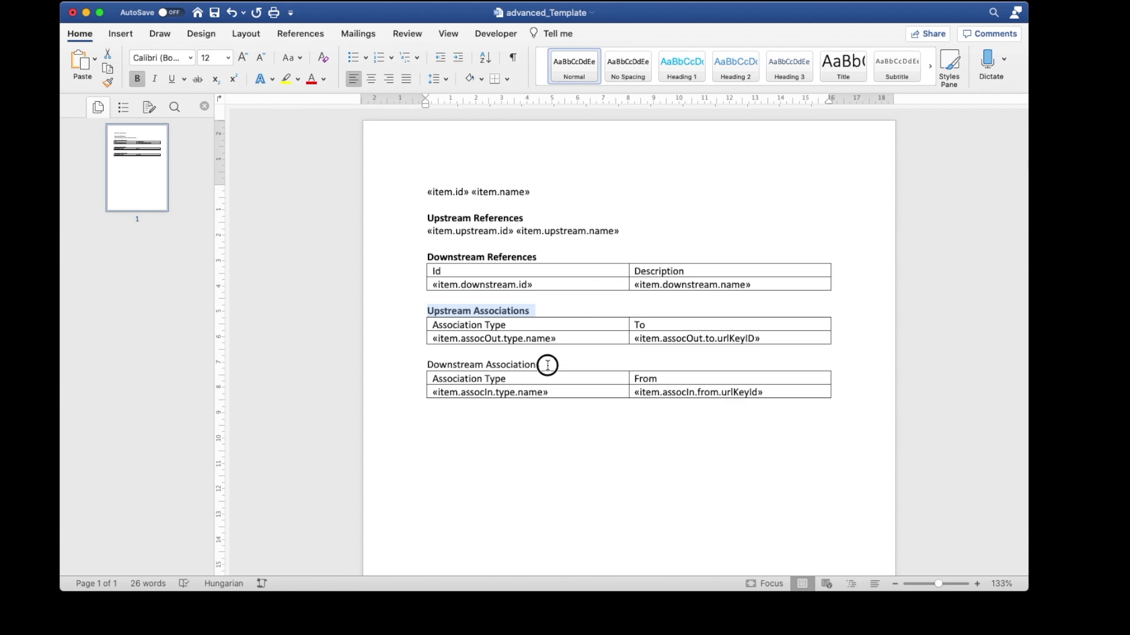
click(137, 78)
click(554, 444)
key(alt+F9)
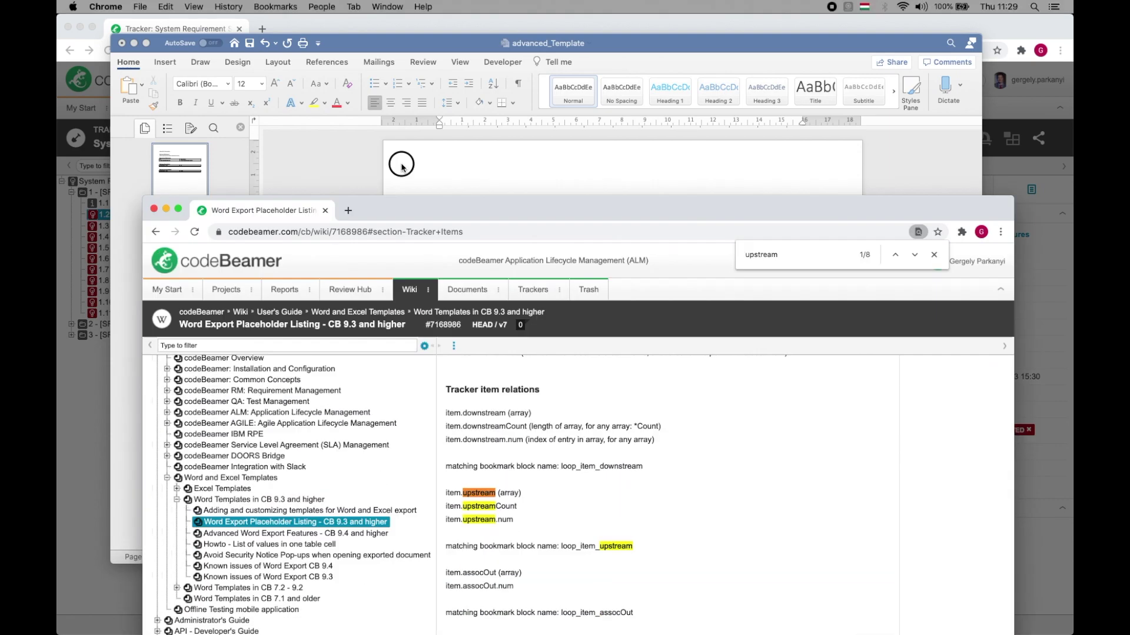
drag(396, 166, 377, 54)
- Maximise the browser, review the item.downstream relation placeholders, and close the 'upstream' page search
double_click(377, 54)
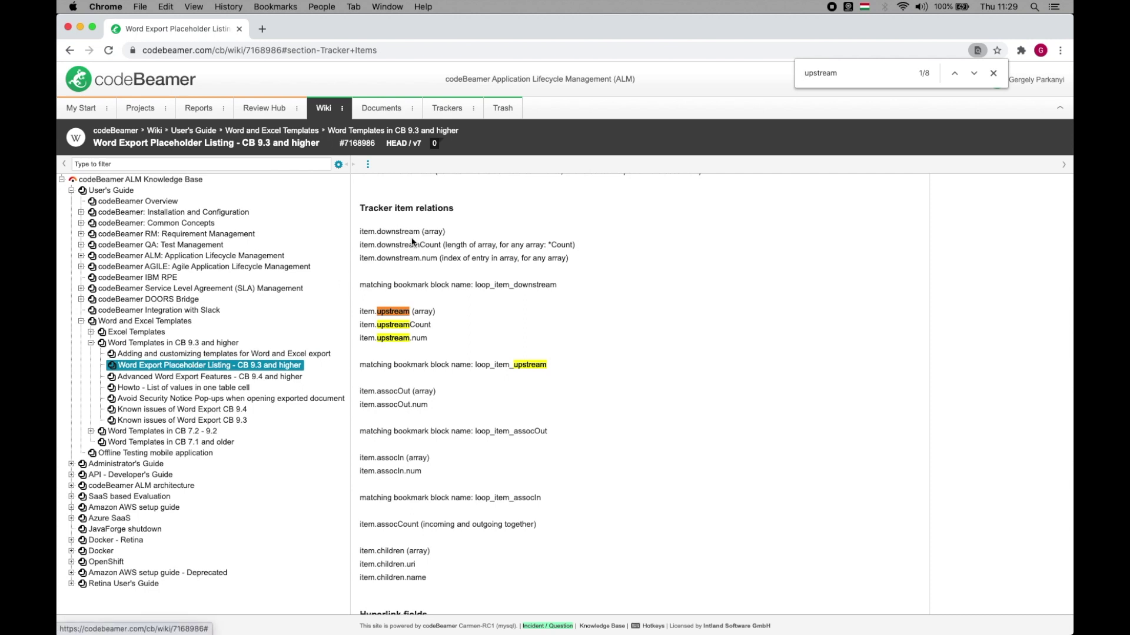
scroll(435, 211, up, 2)
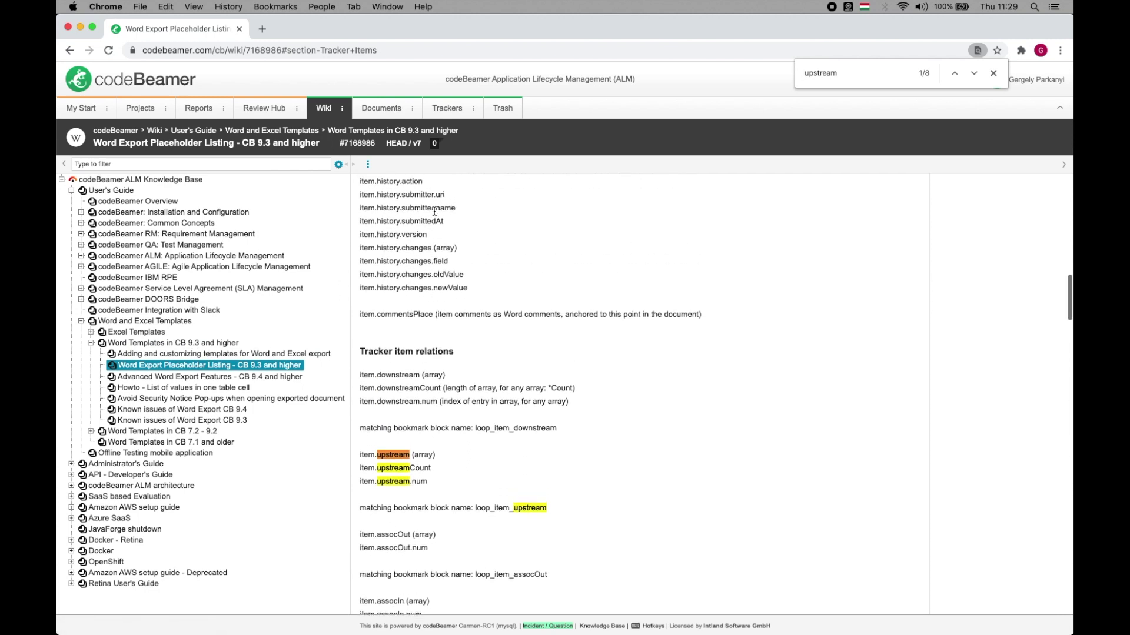
scroll(434, 211, down, 1)
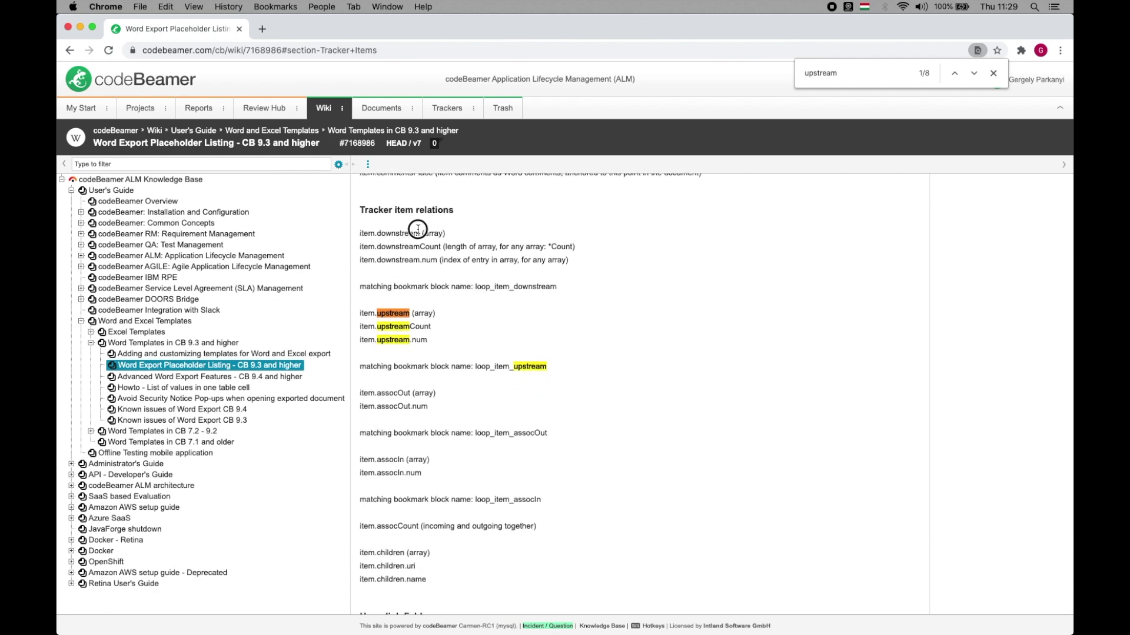
drag(420, 229, 356, 234)
key(Escape)
scroll(416, 352, down, 2)
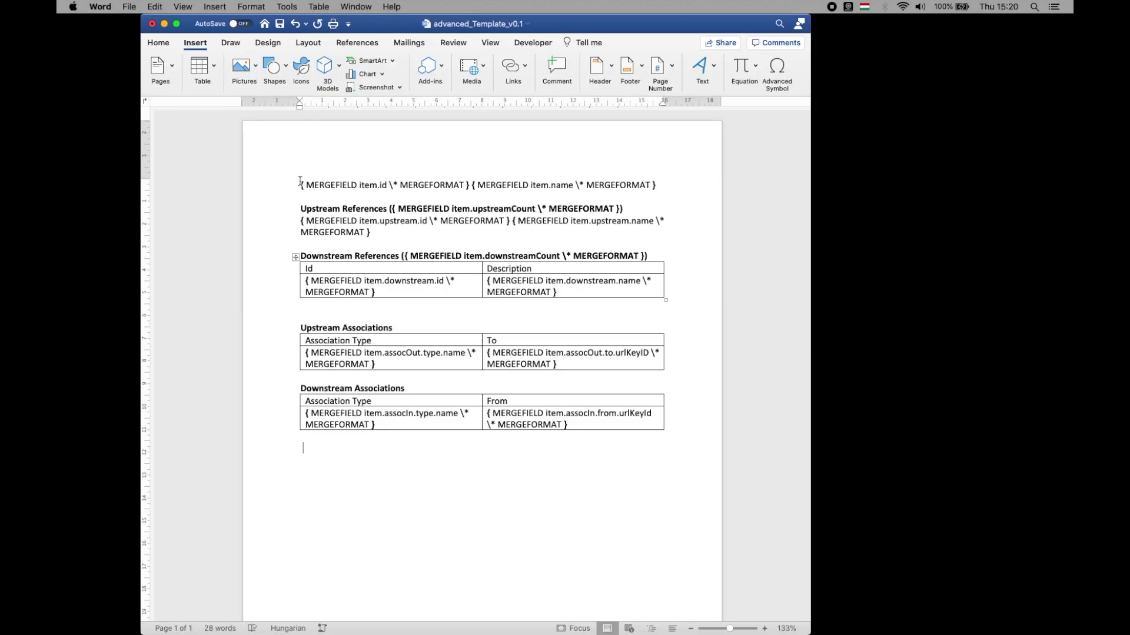
- Select all the template content and add a bookmark named loop_item
click(299, 183)
drag(300, 183, 299, 458)
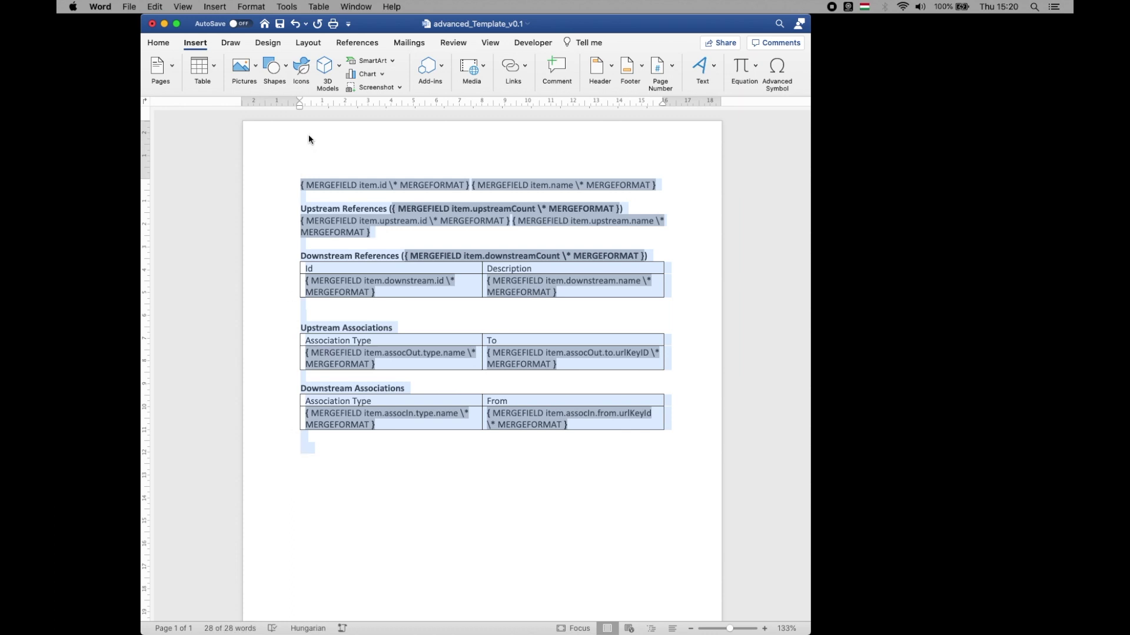
click(525, 70)
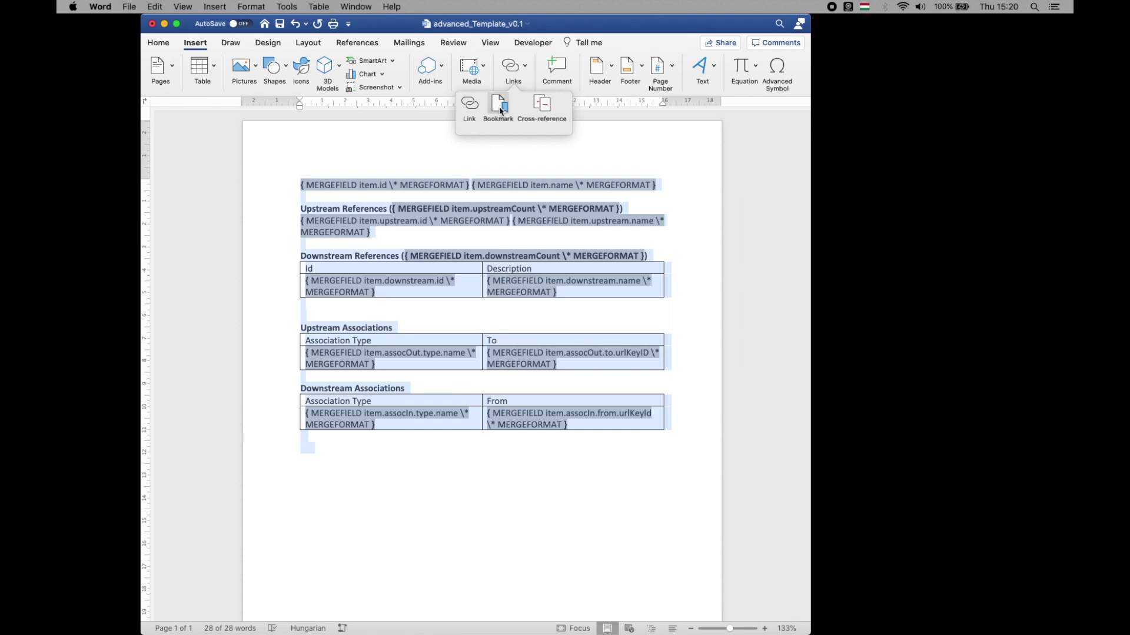
click(499, 109)
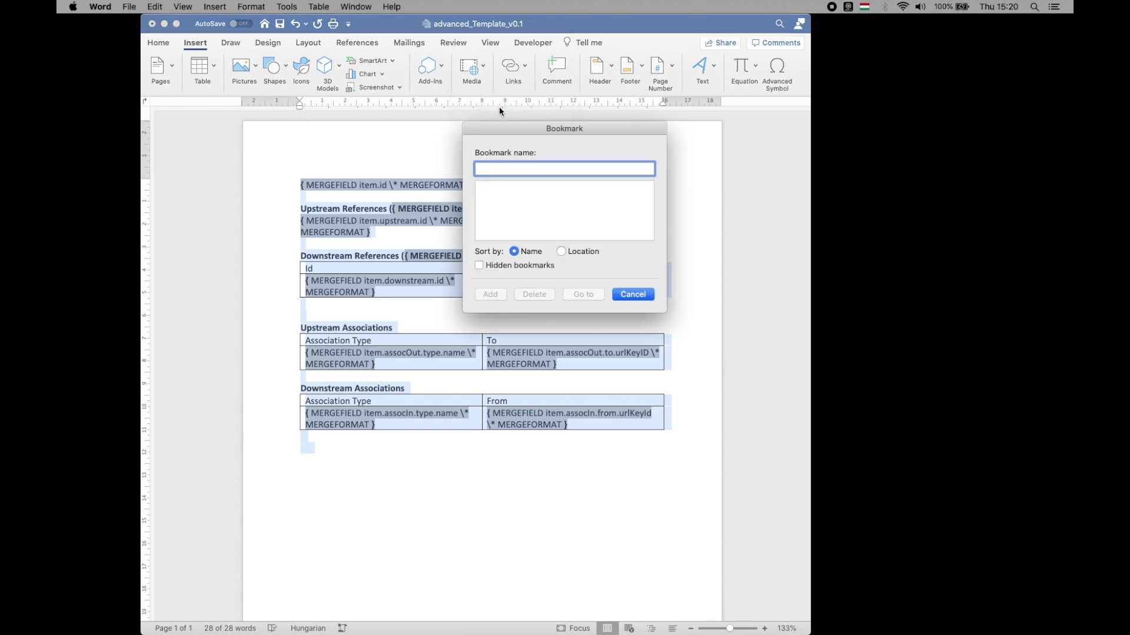
text(loop_)
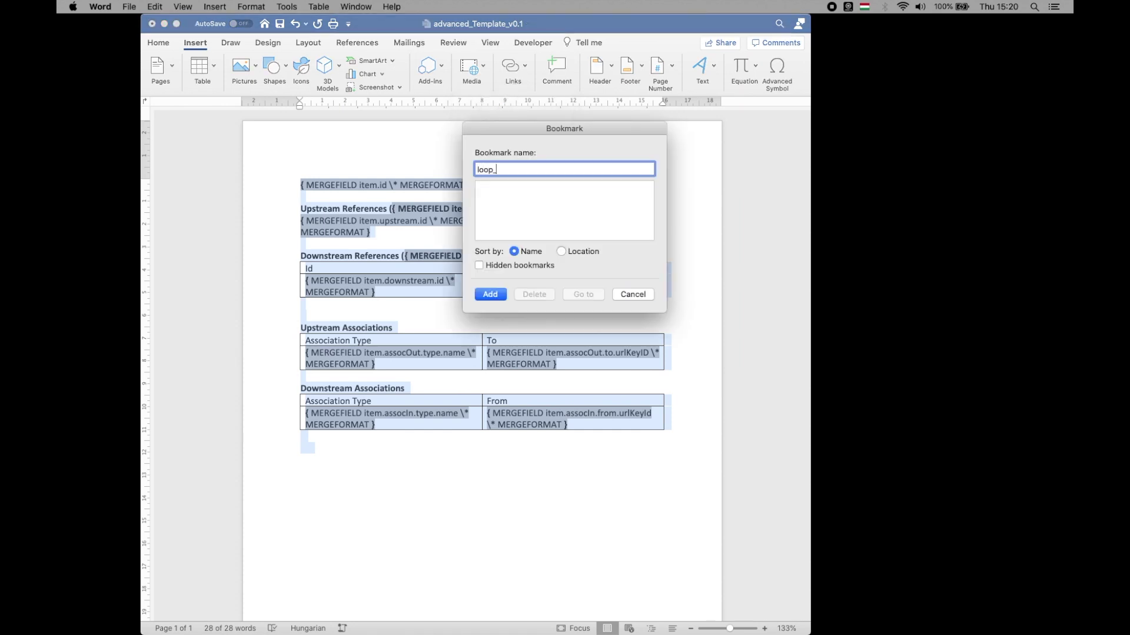
text(item)
click(490, 294)
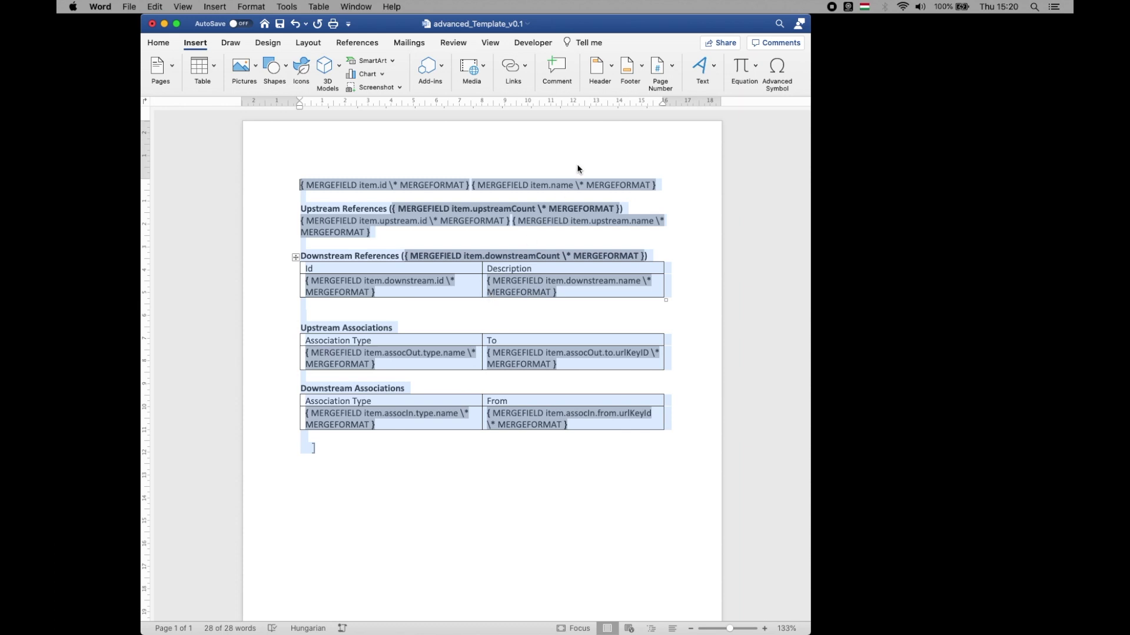
drag(333, 221, 413, 233)
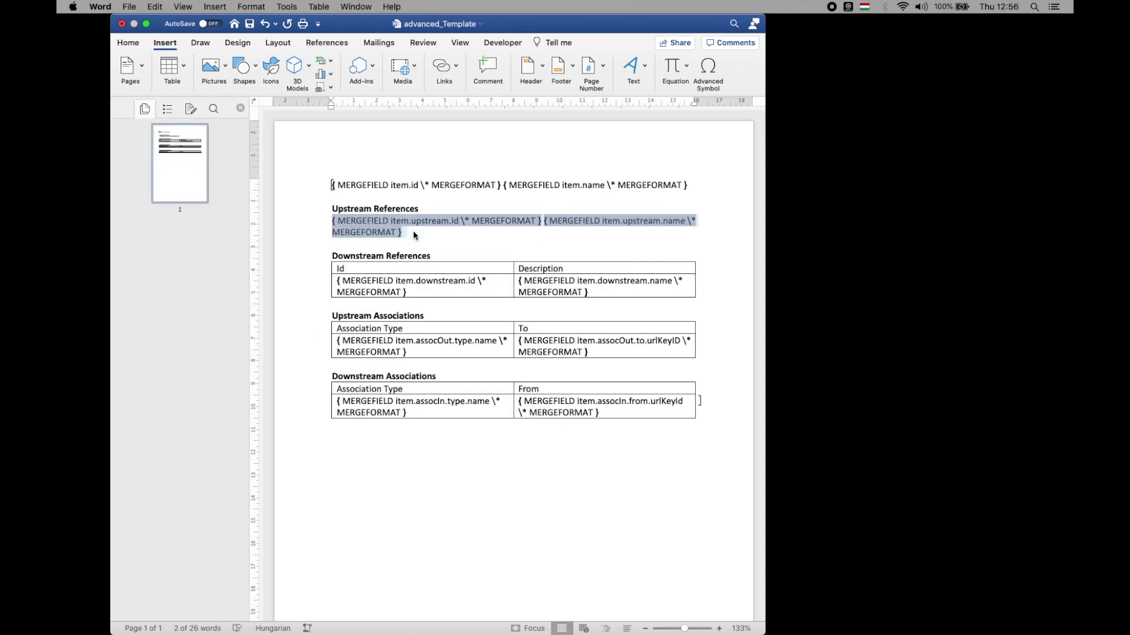
- Bookmark the selected upstream fields line as loop_item_upstream
click(457, 69)
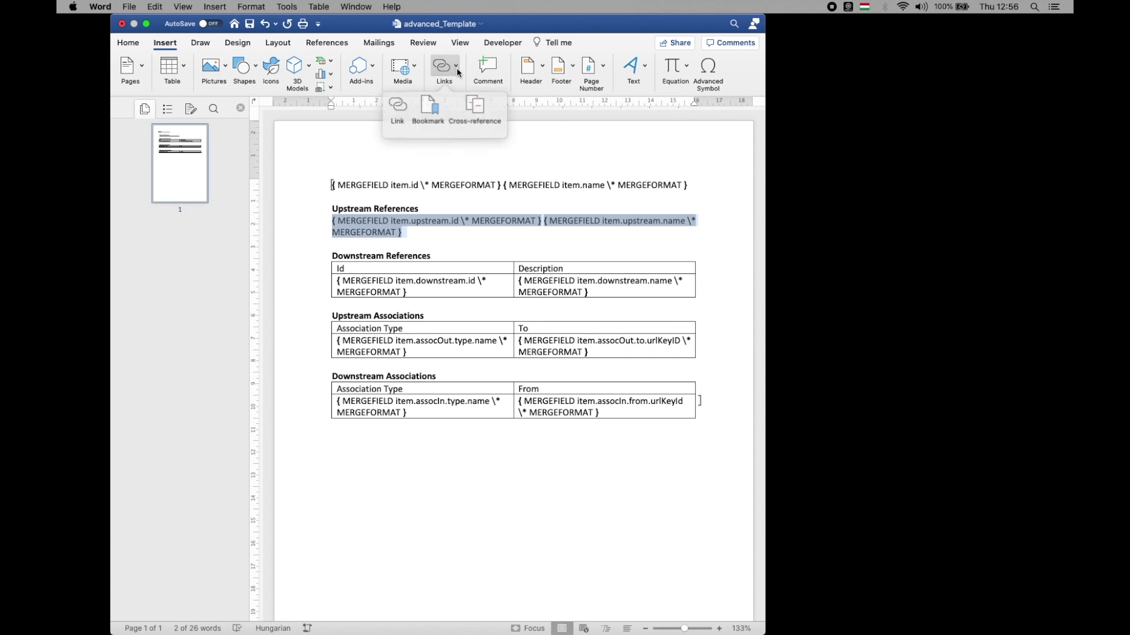
click(434, 111)
text(loo)
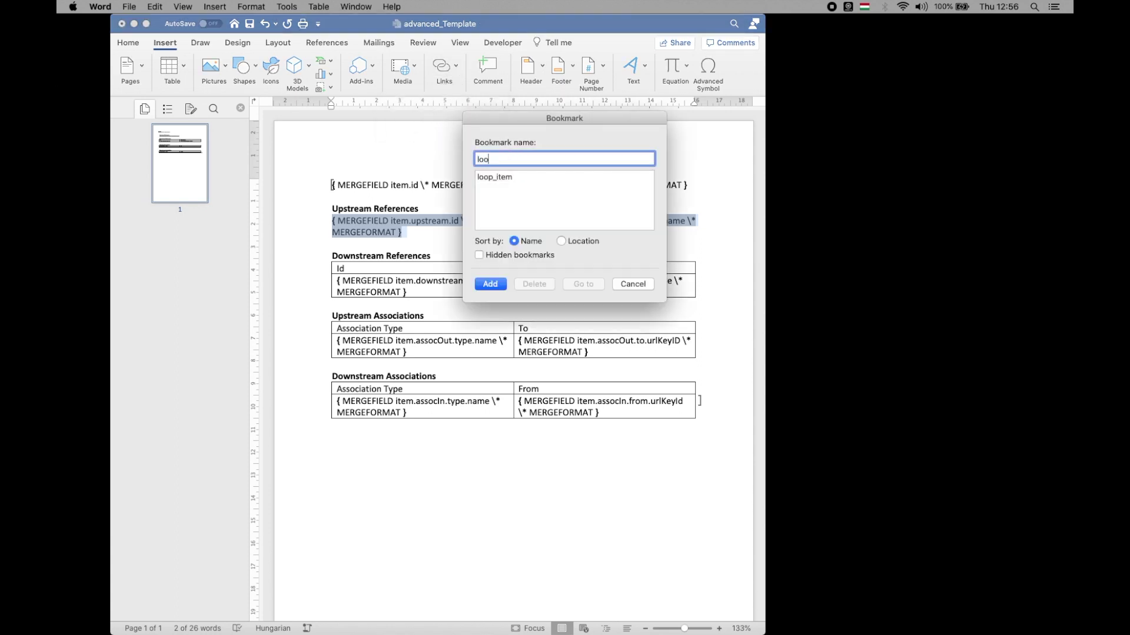
text(p)
click(486, 177)
click(522, 157)
text(_upstream)
click(489, 284)
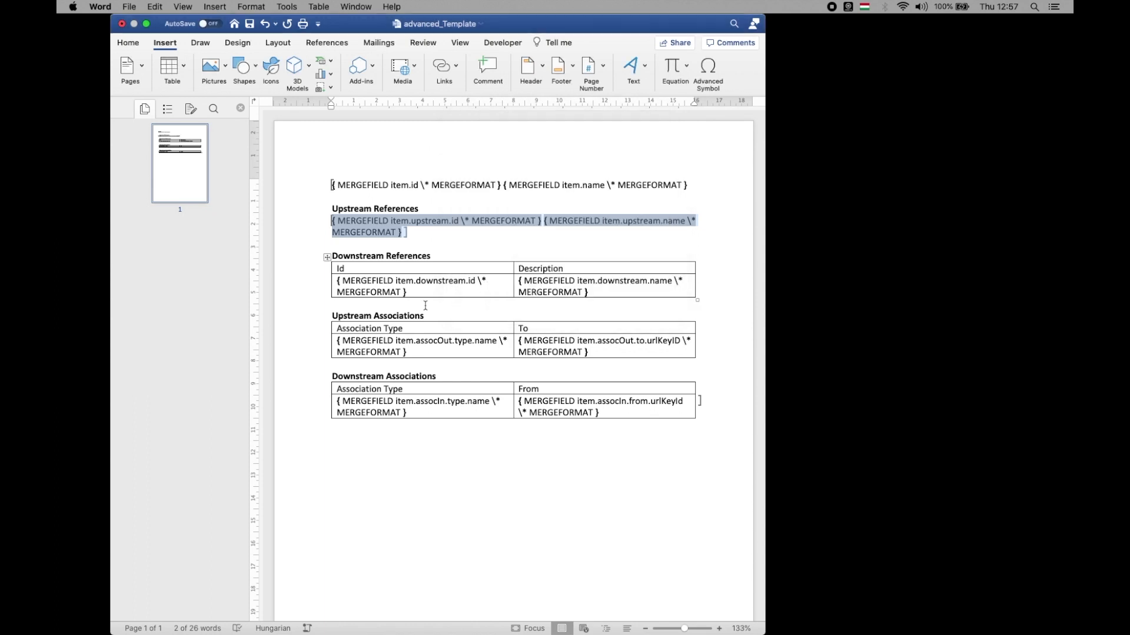
- Bookmark the Downstream References data row as loop_item_downstream
click(325, 286)
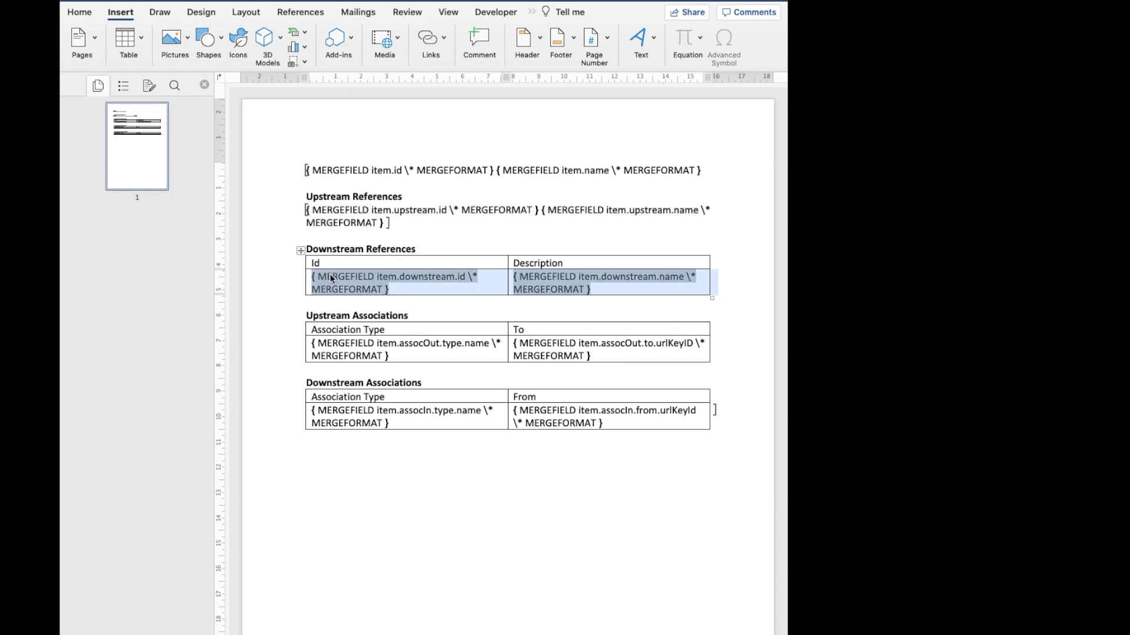
key(super+shift+F5)
text(downstream)
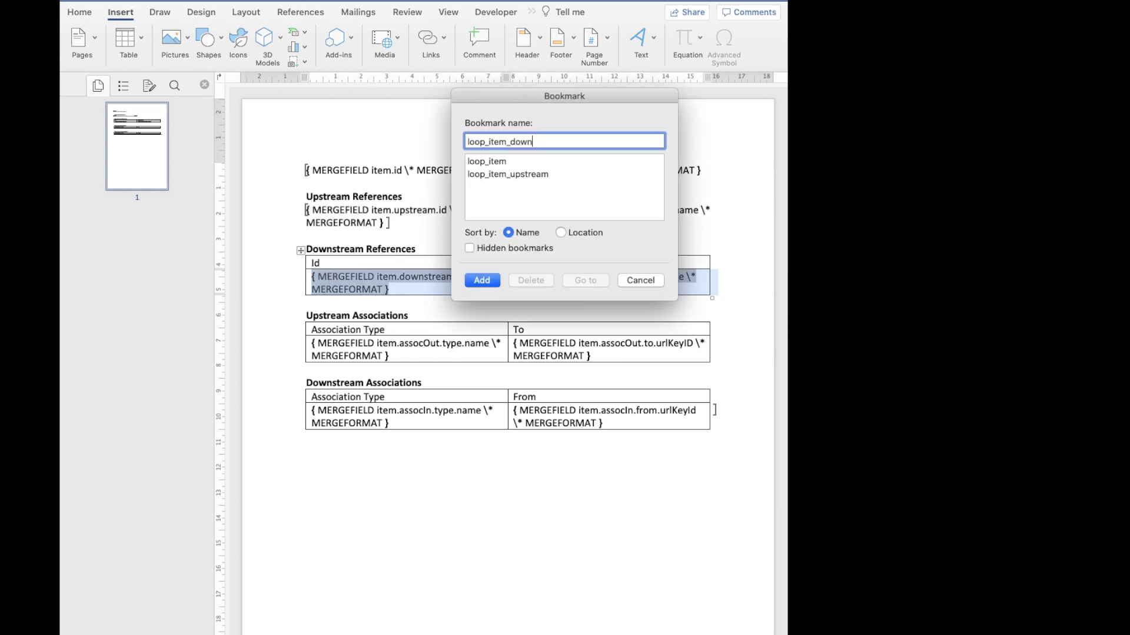
click(482, 280)
click(302, 346)
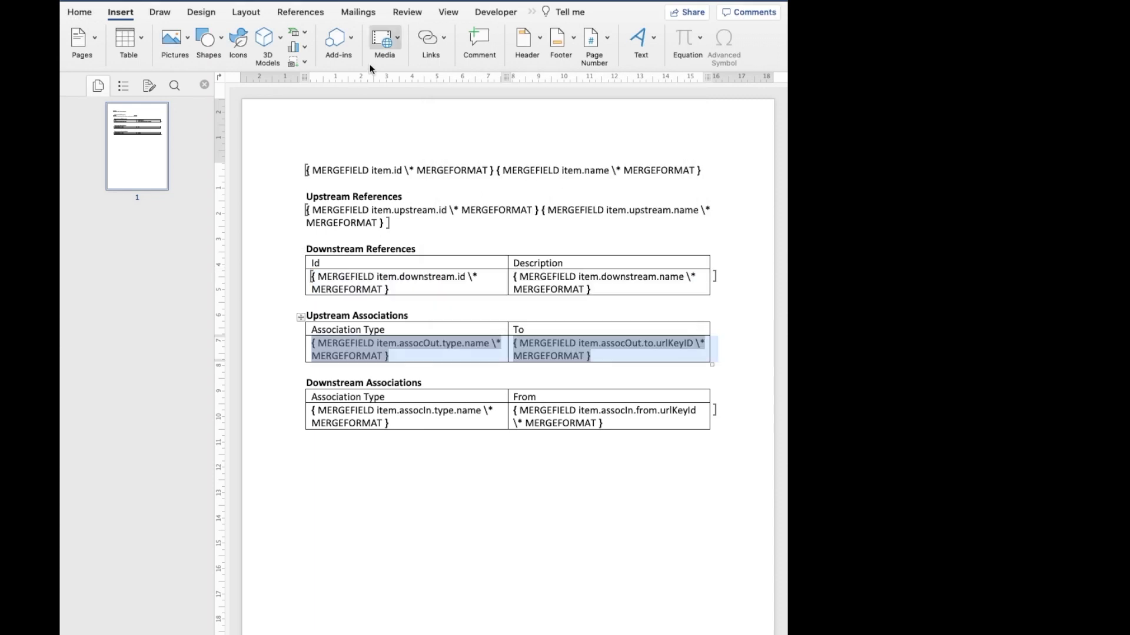
- Bookmark the Upstream Associations data row as loop_item_assocOut
click(429, 43)
click(429, 80)
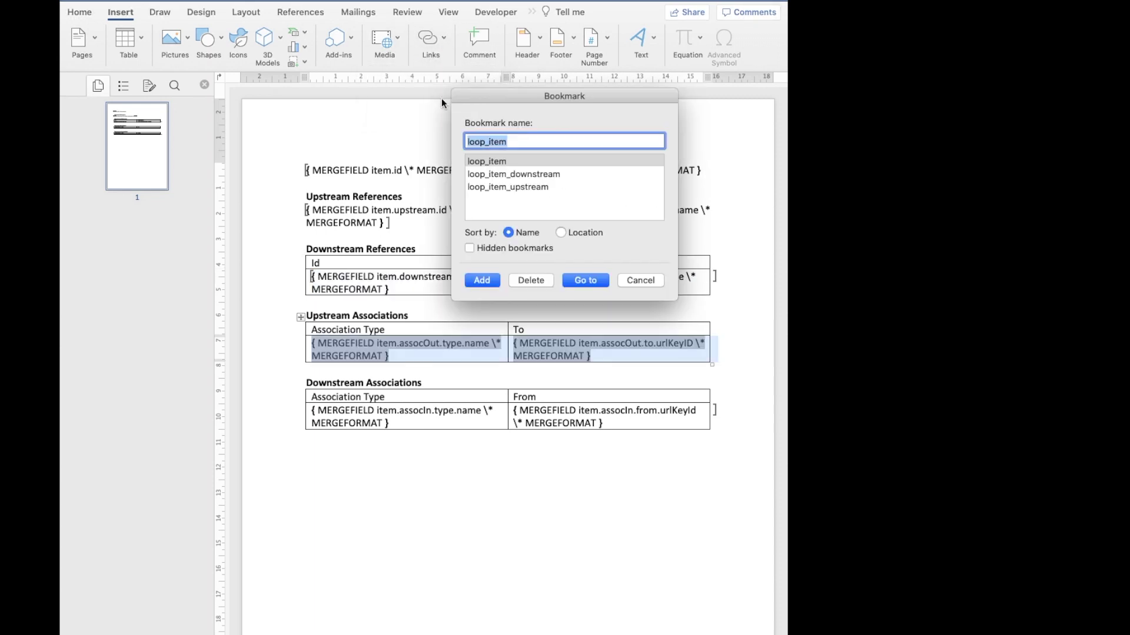
click(511, 140)
text(_ass)
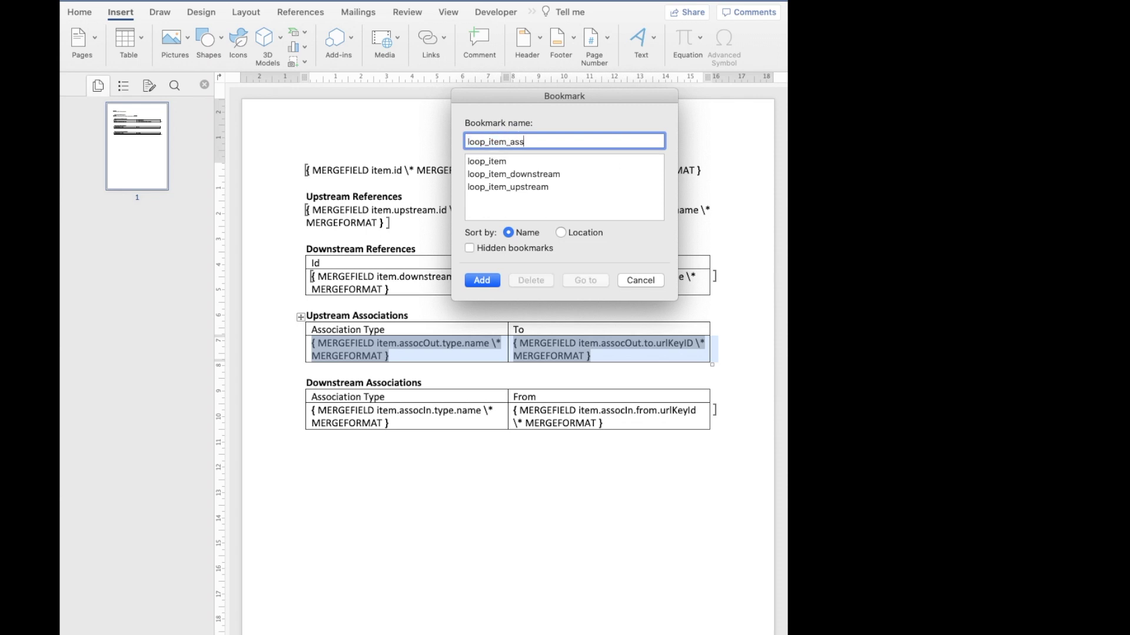
text(ocOut)
click(482, 281)
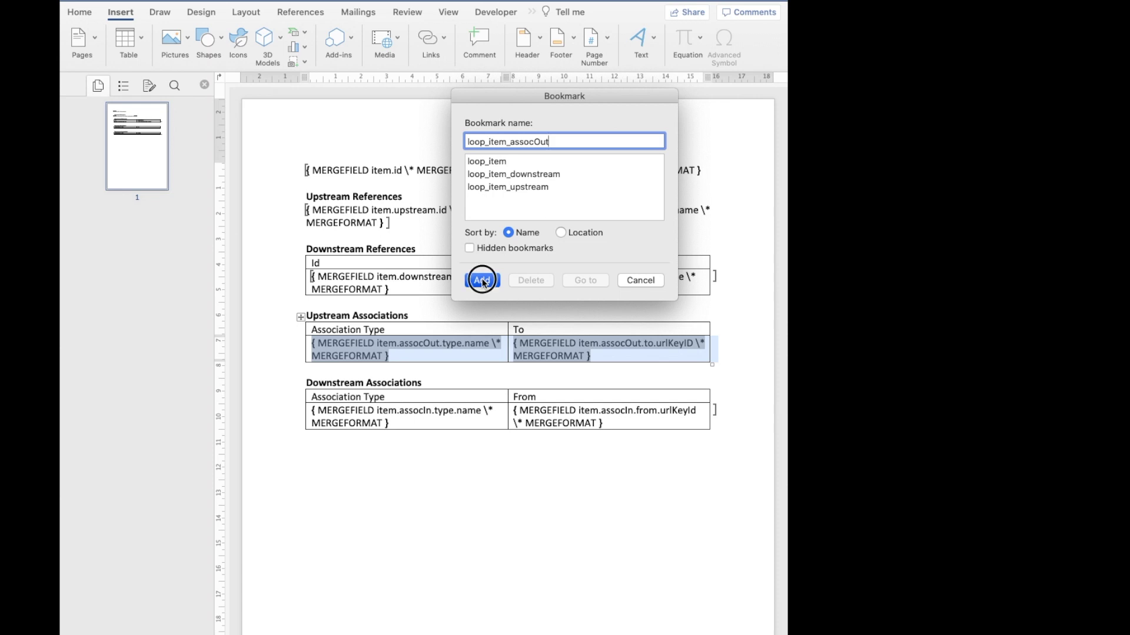
- Bookmark the Downstream Associations data row as loop_item_assocIn
double_click(309, 415)
key(super+shift+F5)
text(assoc)
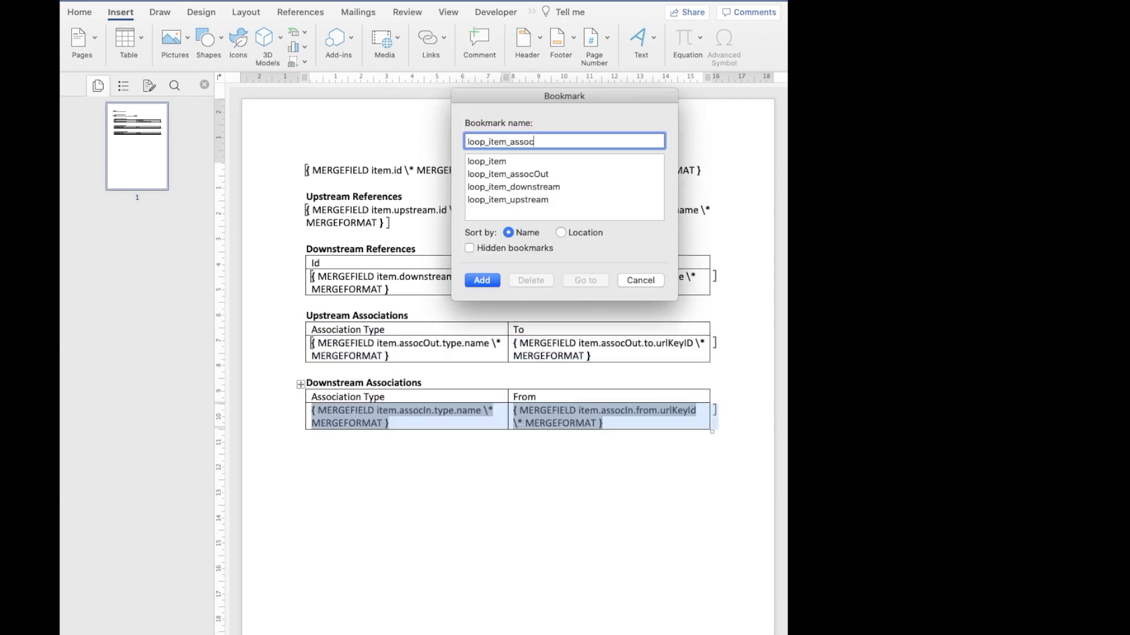
text(In)
click(481, 280)
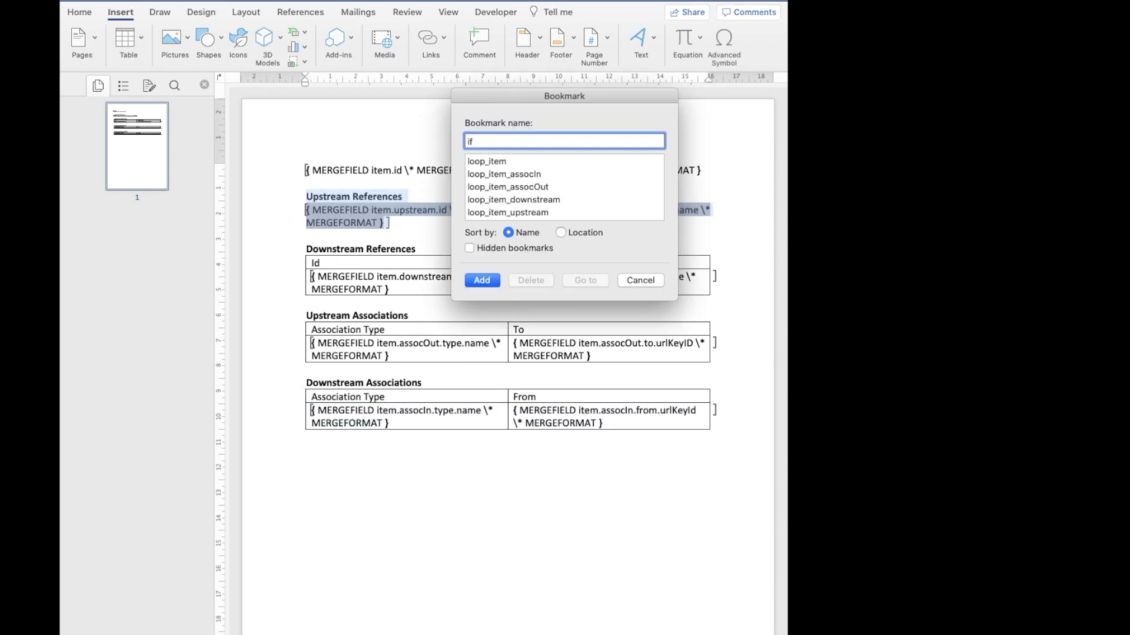
- Add if_has_upstream and if_has_downstream bookmarks on the reference sections
text(f_has_upstream)
click(483, 280)
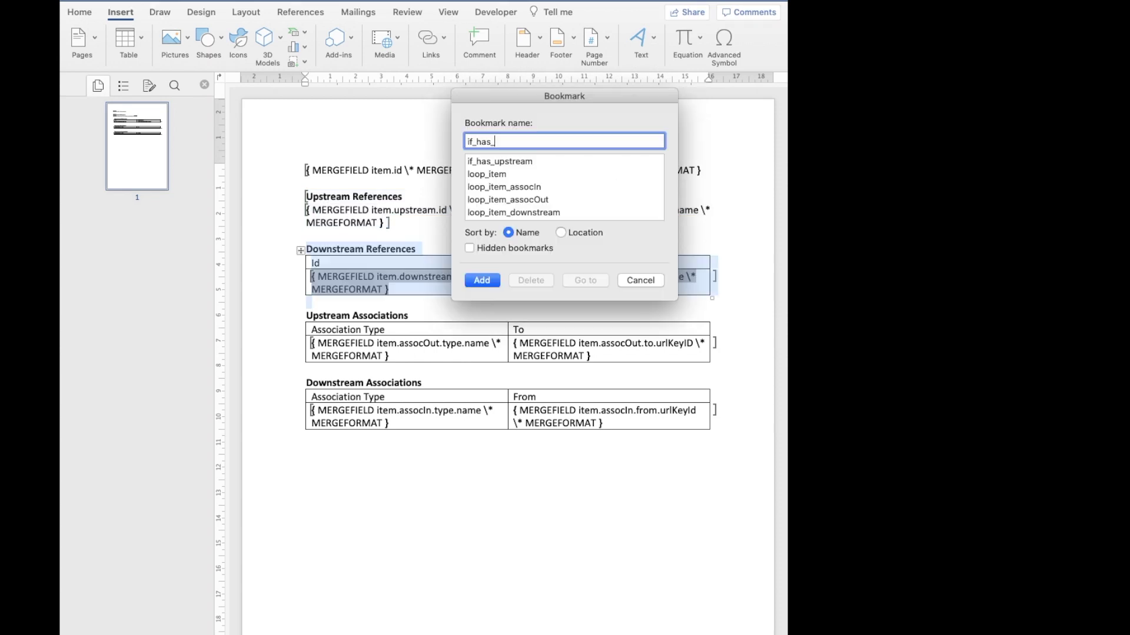
text(downstream)
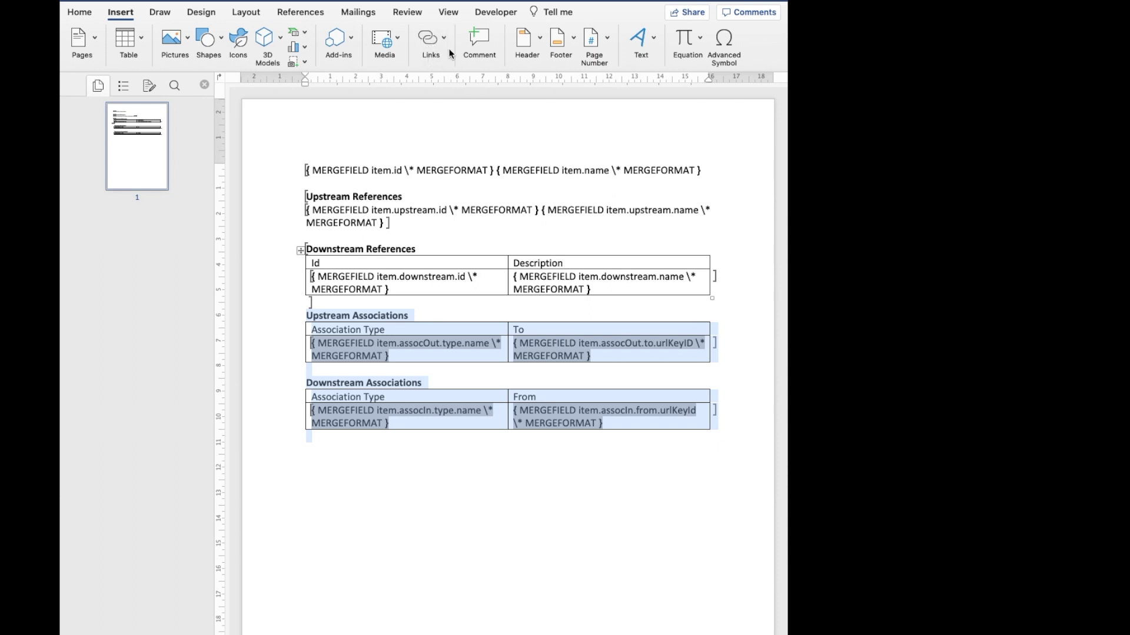
- Bookmark both association sections together as if_has_assoc
click(430, 44)
click(418, 88)
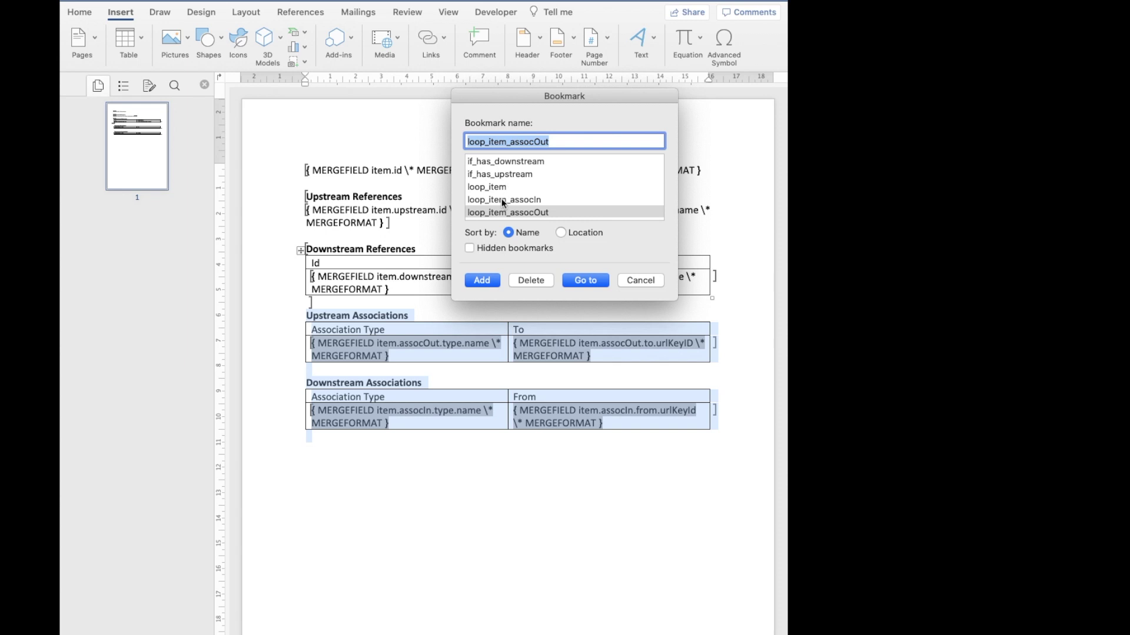
click(504, 161)
key(BackSpace)
key(BackSpace)
key(BackSpace)
key(BackSpace)
key(BackSpace)
key(BackSpace)
key(BackSpace)
key(BackSpace)
key(BackSpace)
key(BackSpace)
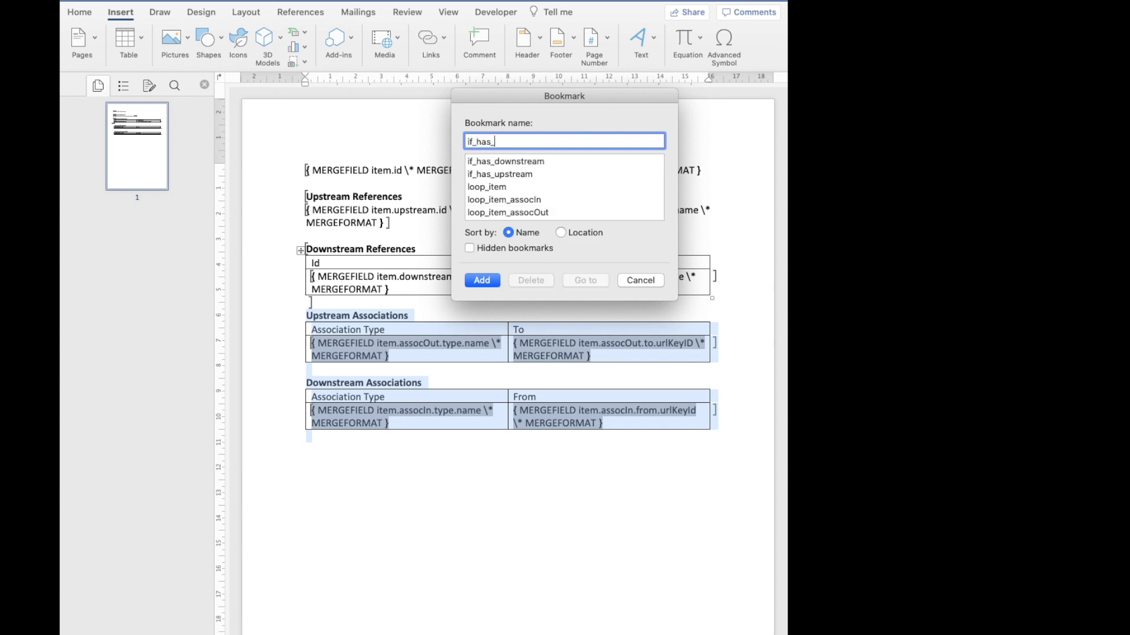
text(assoc)
click(482, 281)
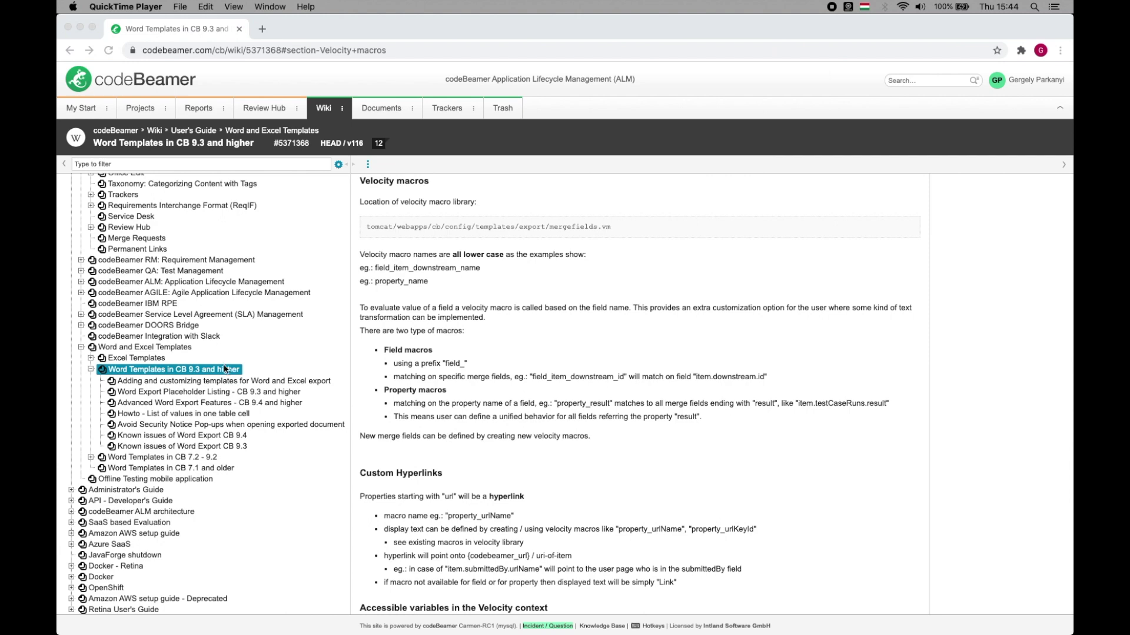
- Switch to Sublime Text showing the mergefields.vm Velocity macro library
key(super+Tab)
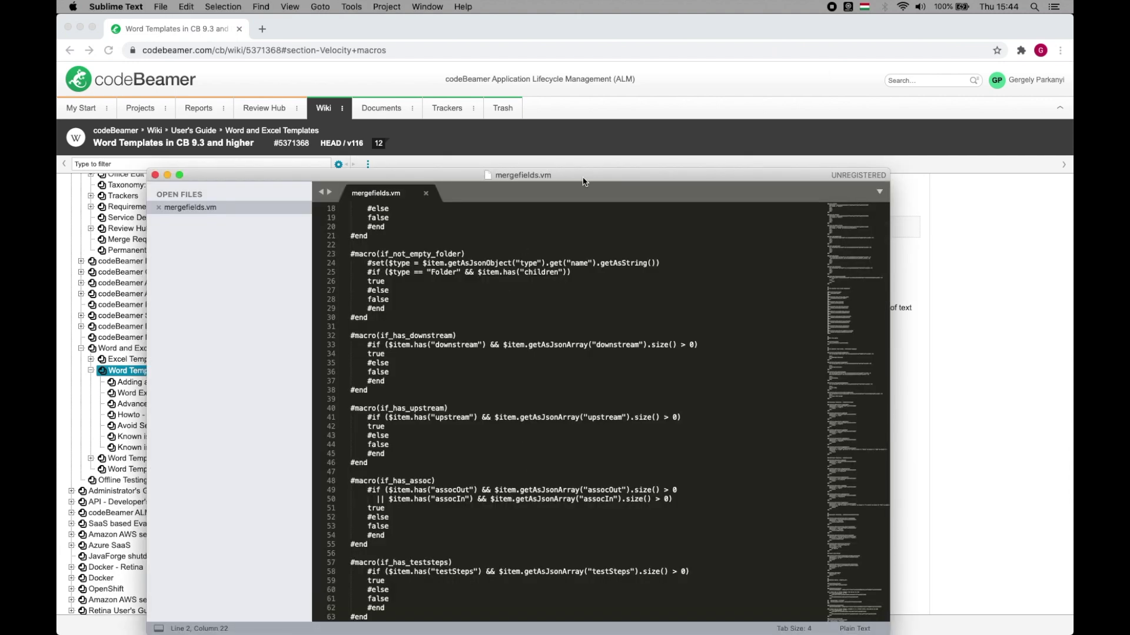
drag(586, 177, 574, 77)
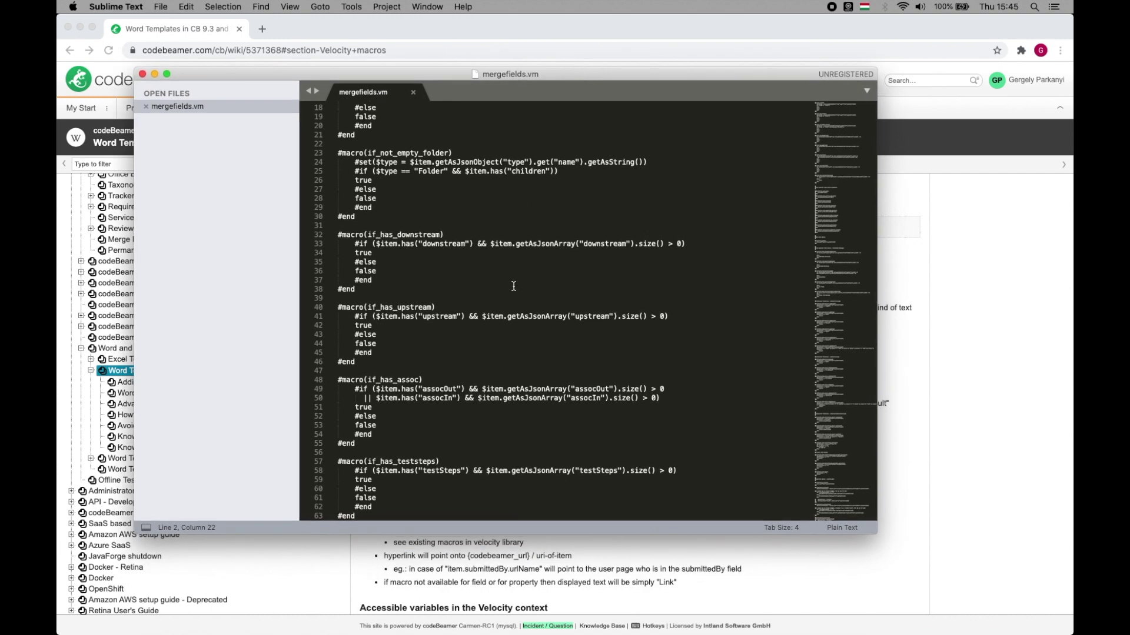
scroll(514, 286, down, 2)
scroll(513, 285, down, 1)
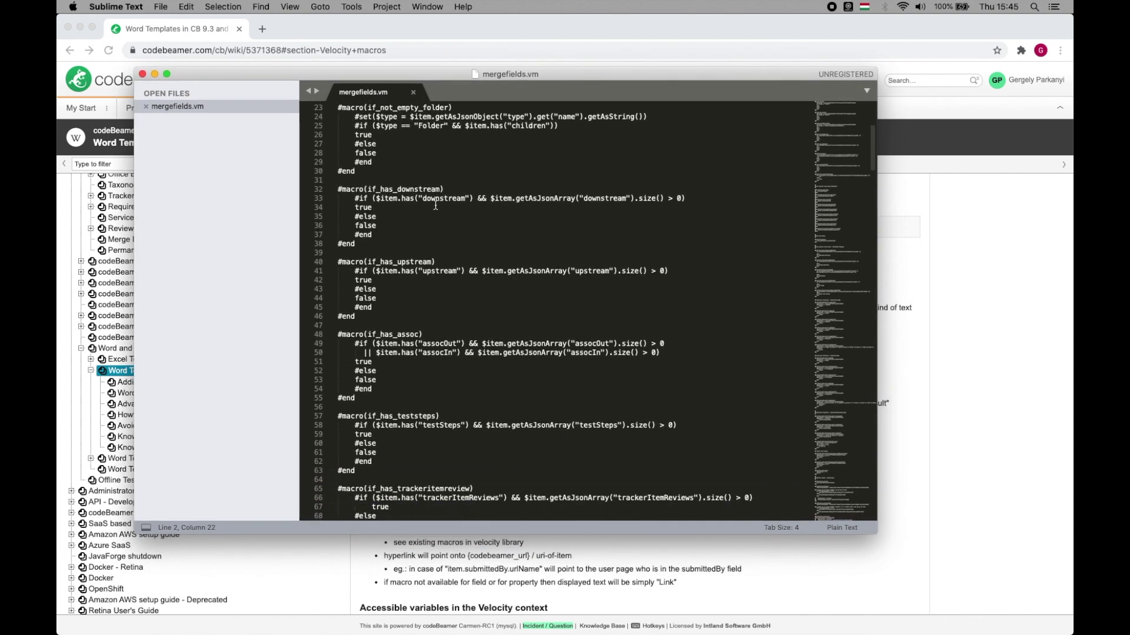
drag(339, 191, 445, 189)
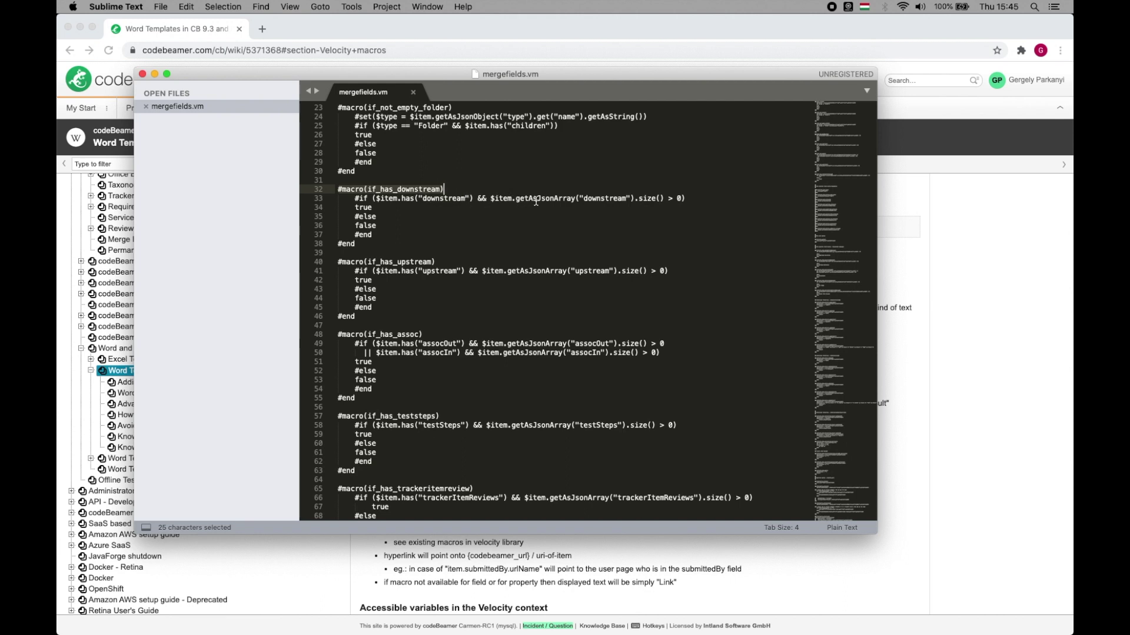
scroll(503, 241, down, 2)
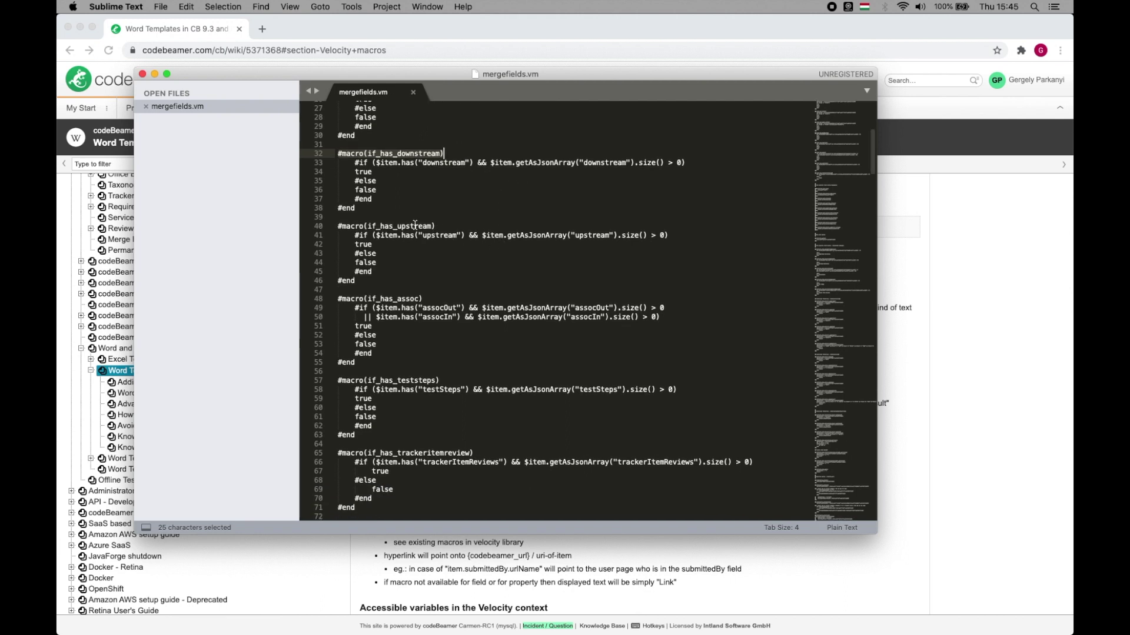
scroll(417, 235, down, 1)
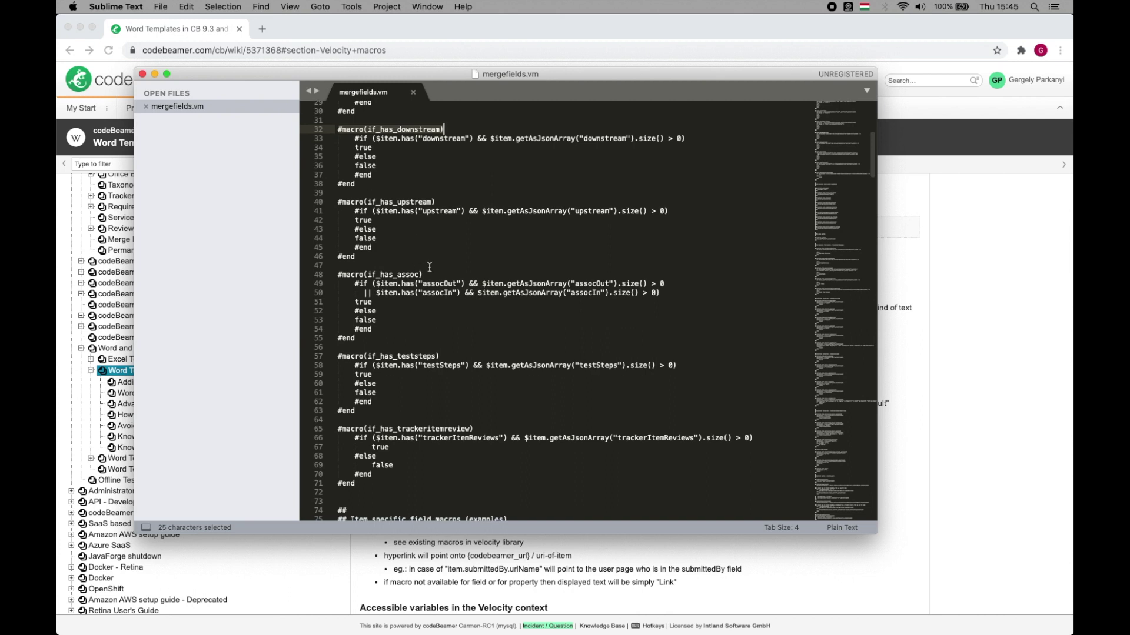
drag(422, 275, 338, 273)
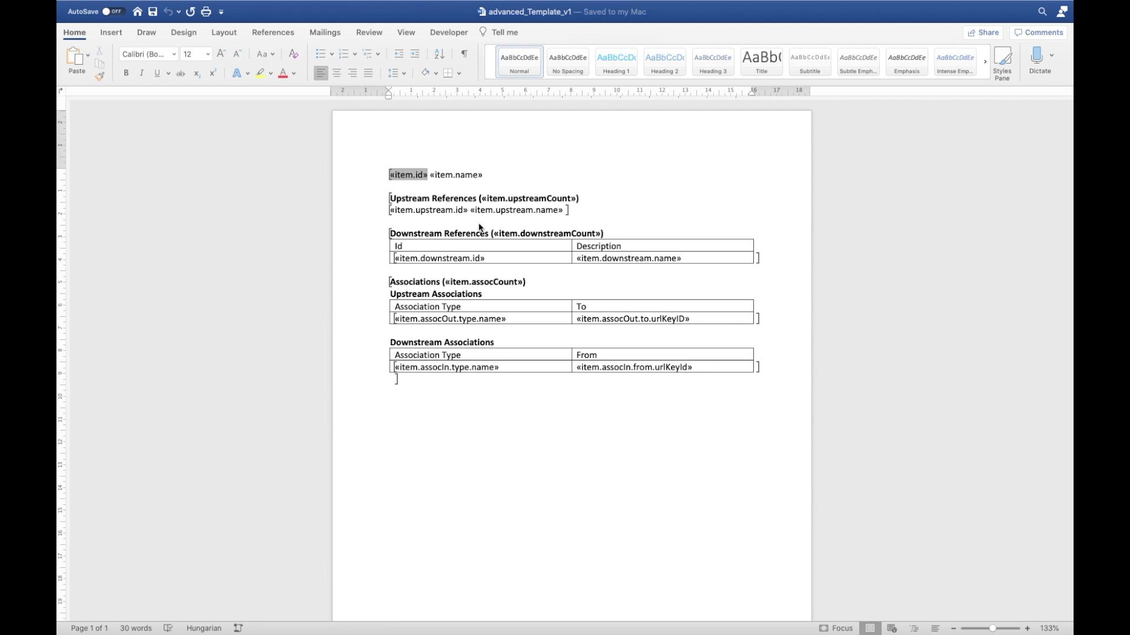
- Add empty paragraphs below the upstream references and insert an item.noDownstreamMessage merge field
click(576, 210)
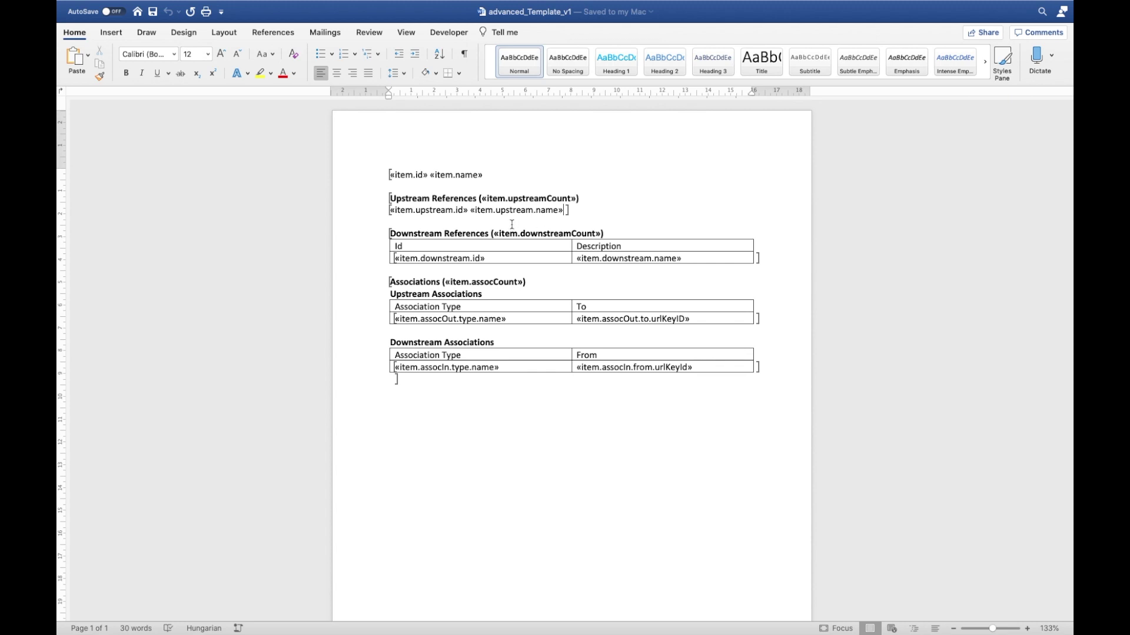
click(510, 224)
key(Return)
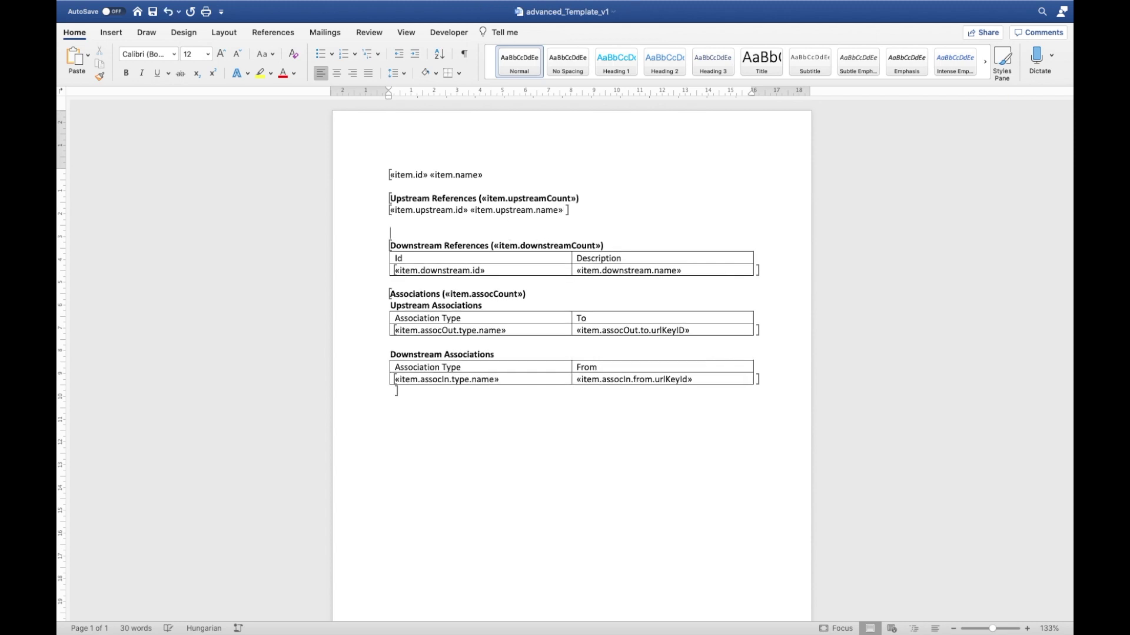
key(Return)
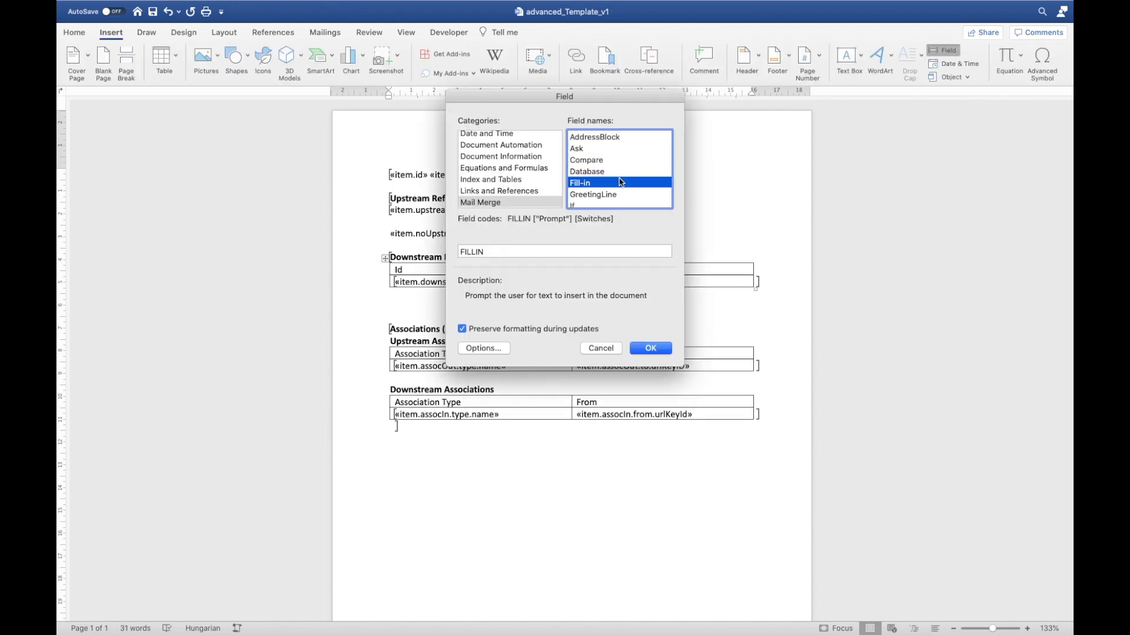
click(590, 202)
click(540, 249)
text(item.)
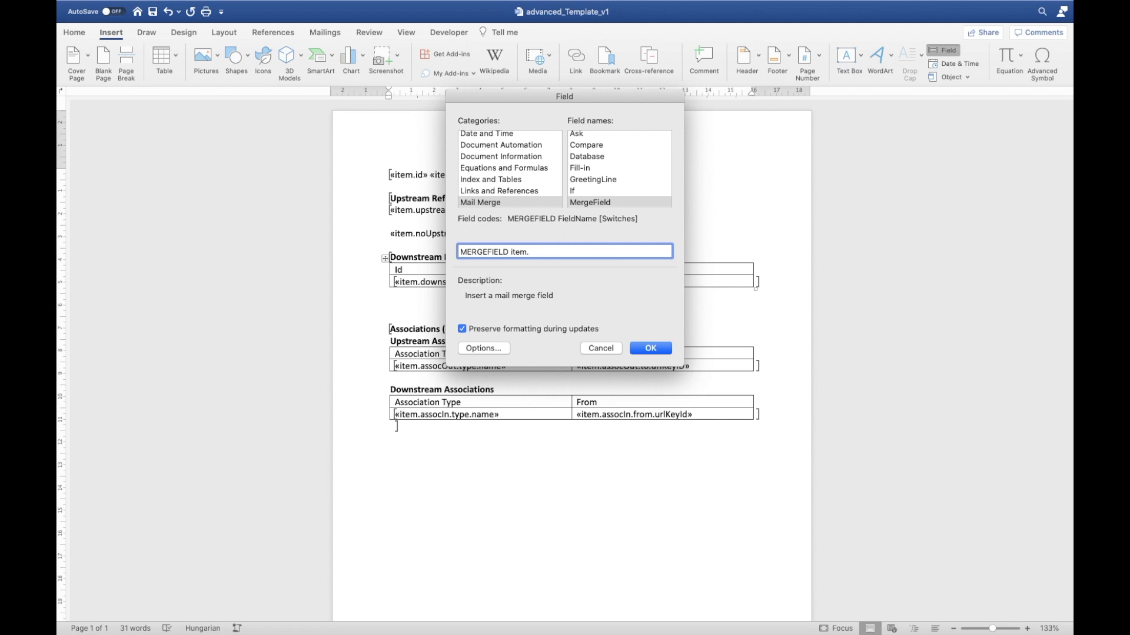
text(noDownstreamMessage)
key(Return)
- Insert an item.noAssocMessage merge field in a new paragraph after the association tables
key(Down)
key(Down)
key(Down)
key(Down)
key(Down)
key(Down)
key(Down)
key(Down)
key(Down)
key(Down)
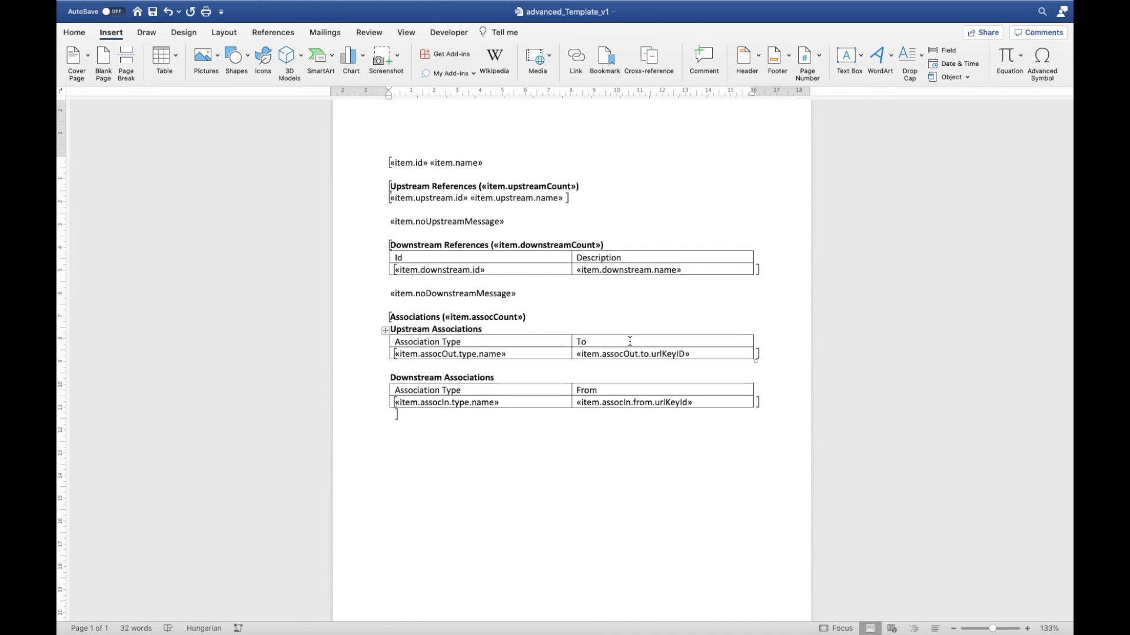
key(Return)
key(Return)
key(Up)
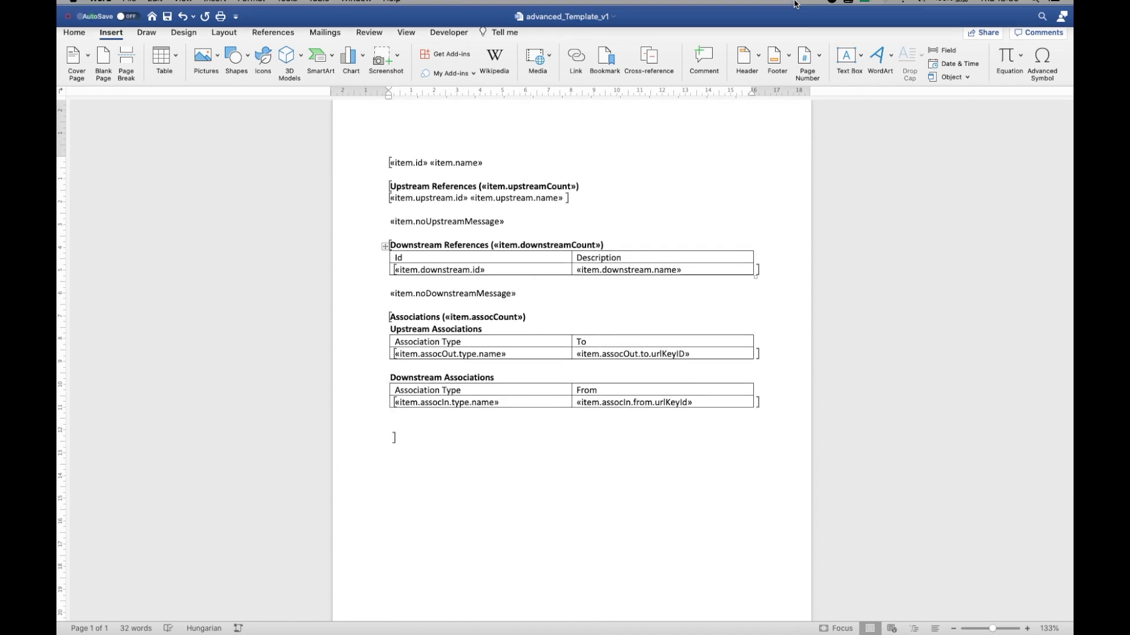
click(943, 50)
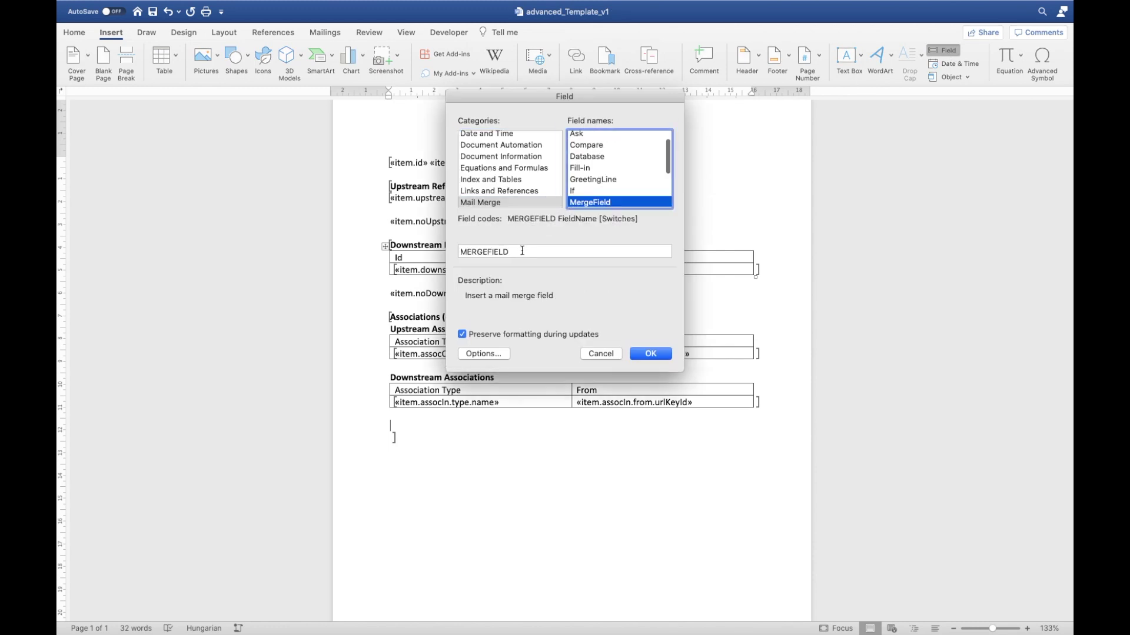
click(588, 252)
text(item.)
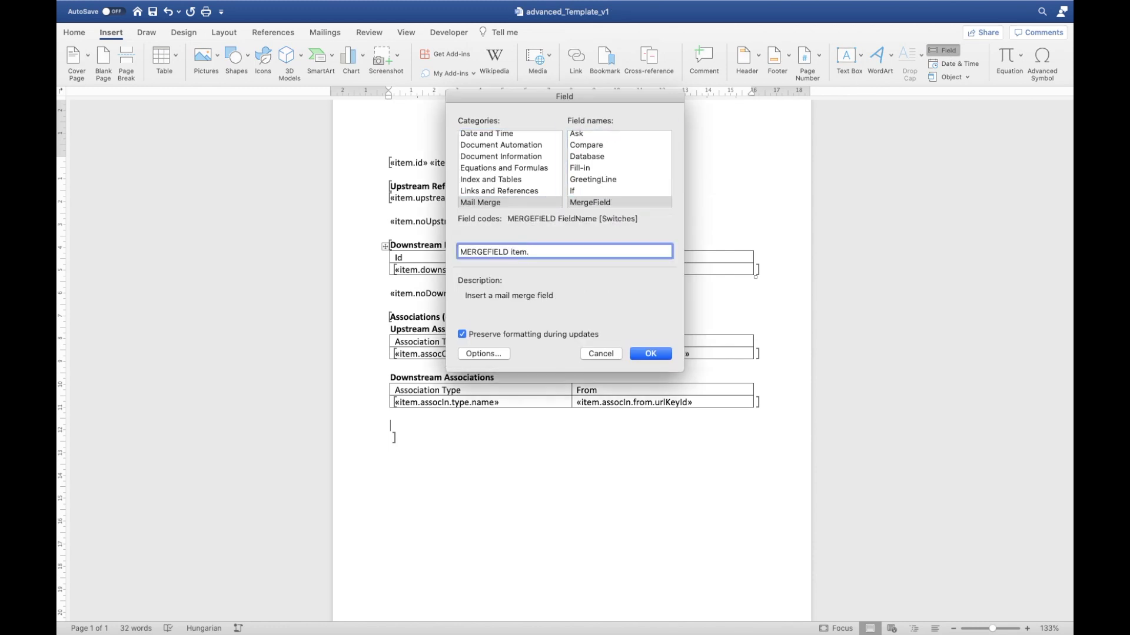
text(noAssocMessage)
click(658, 353)
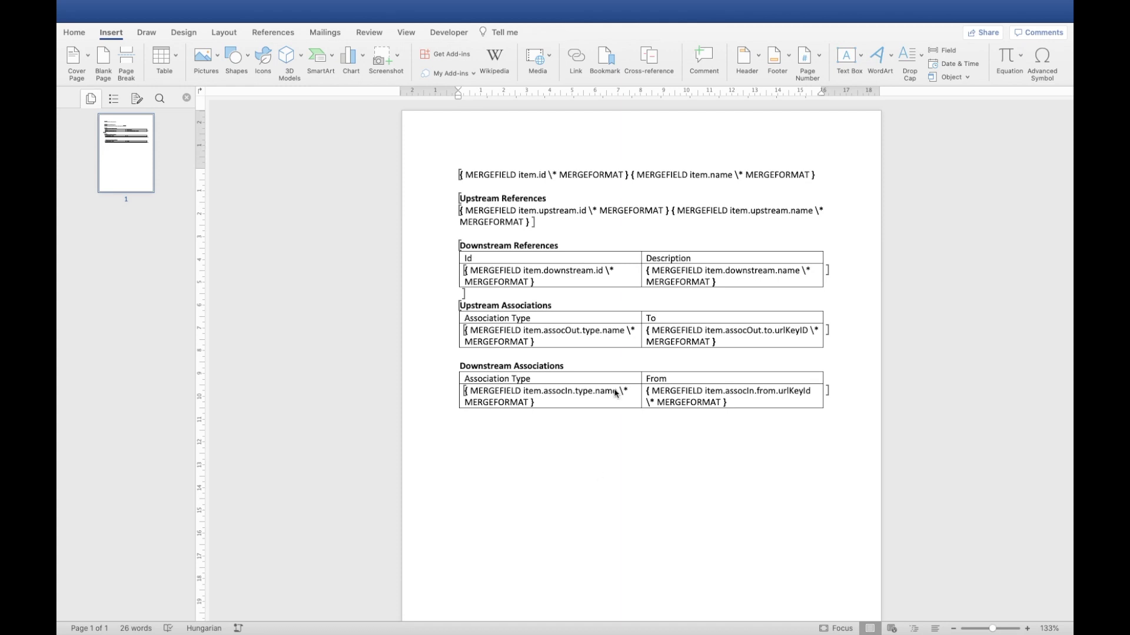
- Append an item.upstreamCount merge field in parentheses to the Upstream References heading
click(556, 197)
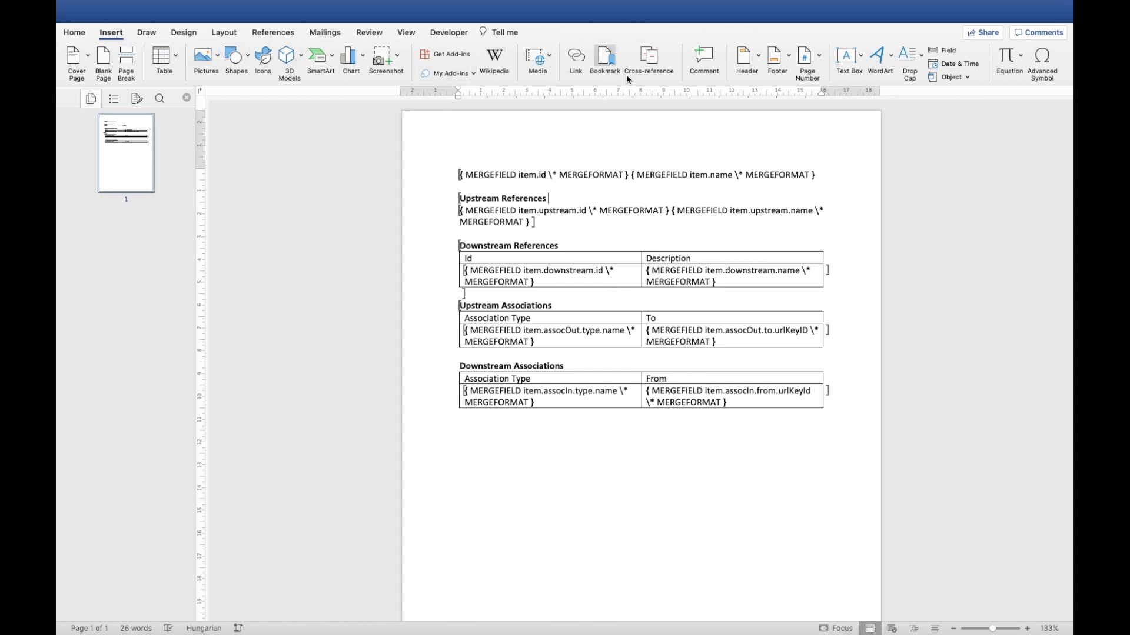
click(944, 49)
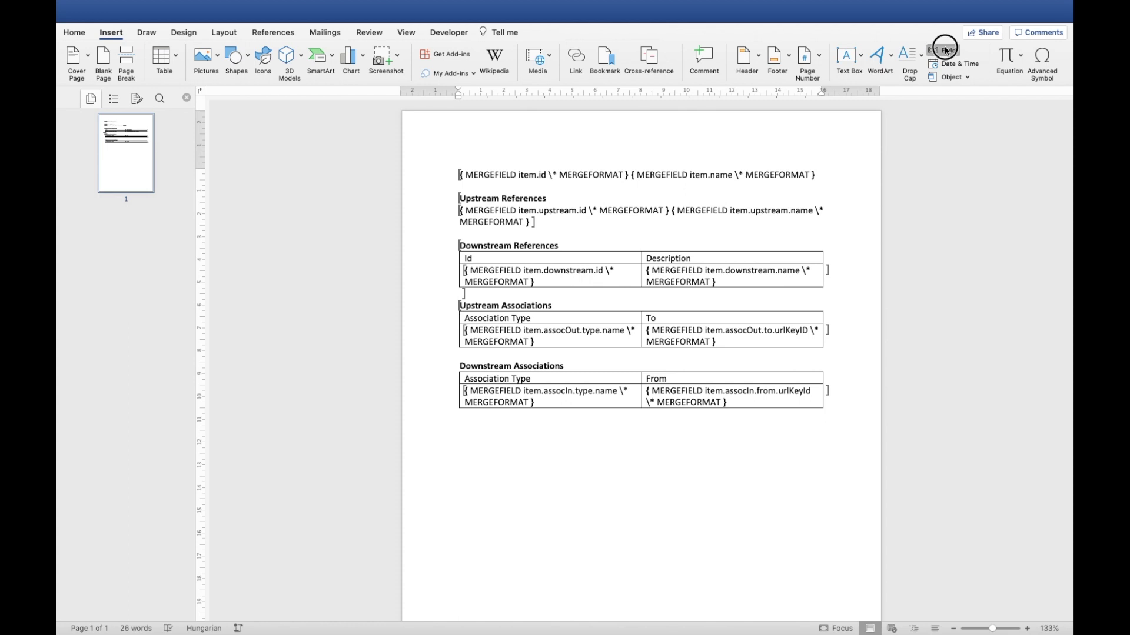
click(597, 172)
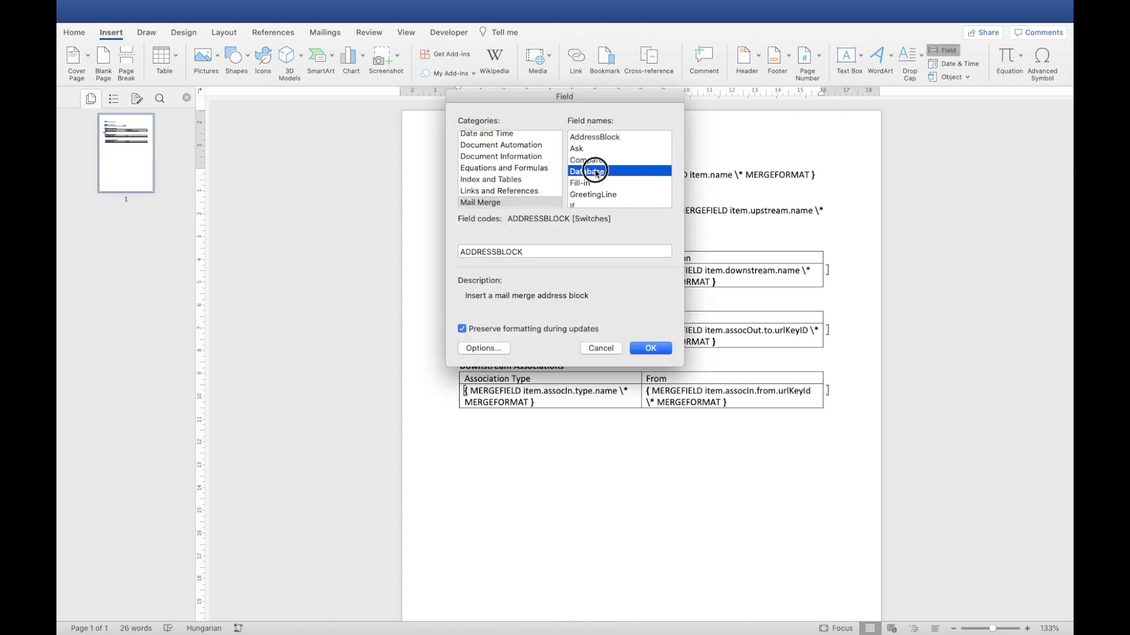
key(Down)
key(Down)
key(Down)
key(Down)
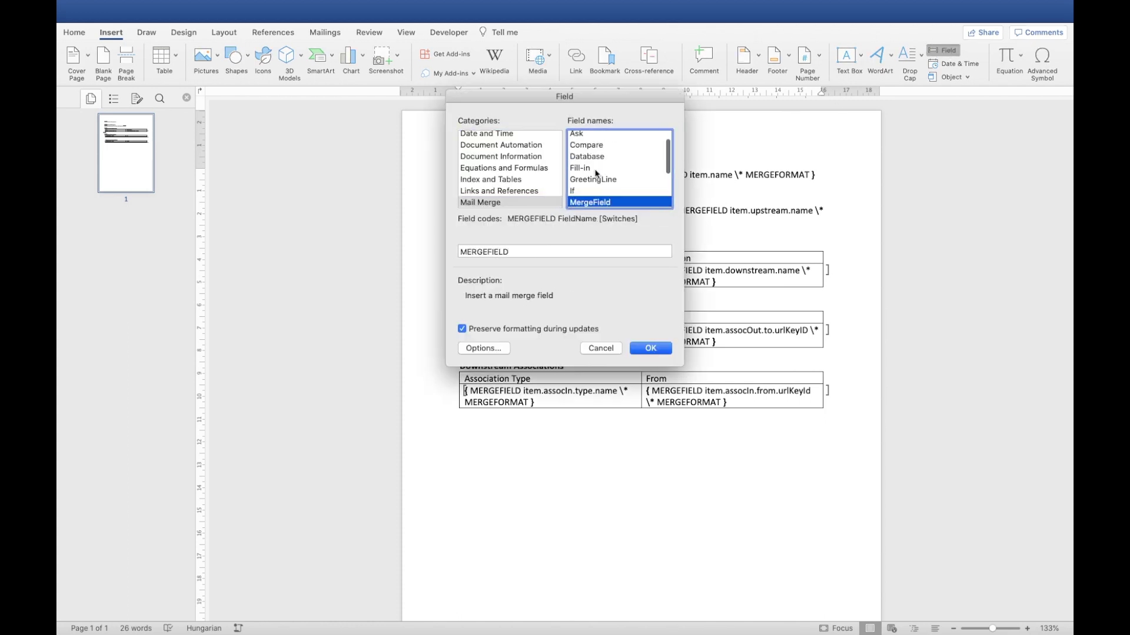
click(526, 252)
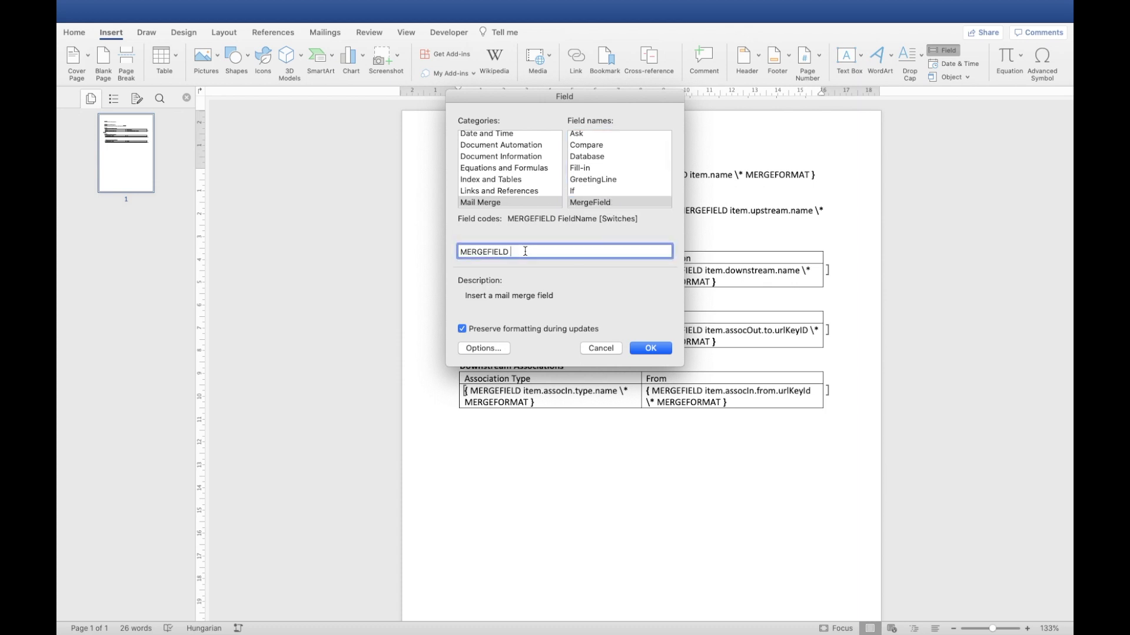
text(item.upstreamCount \* MERGEFORMAT })
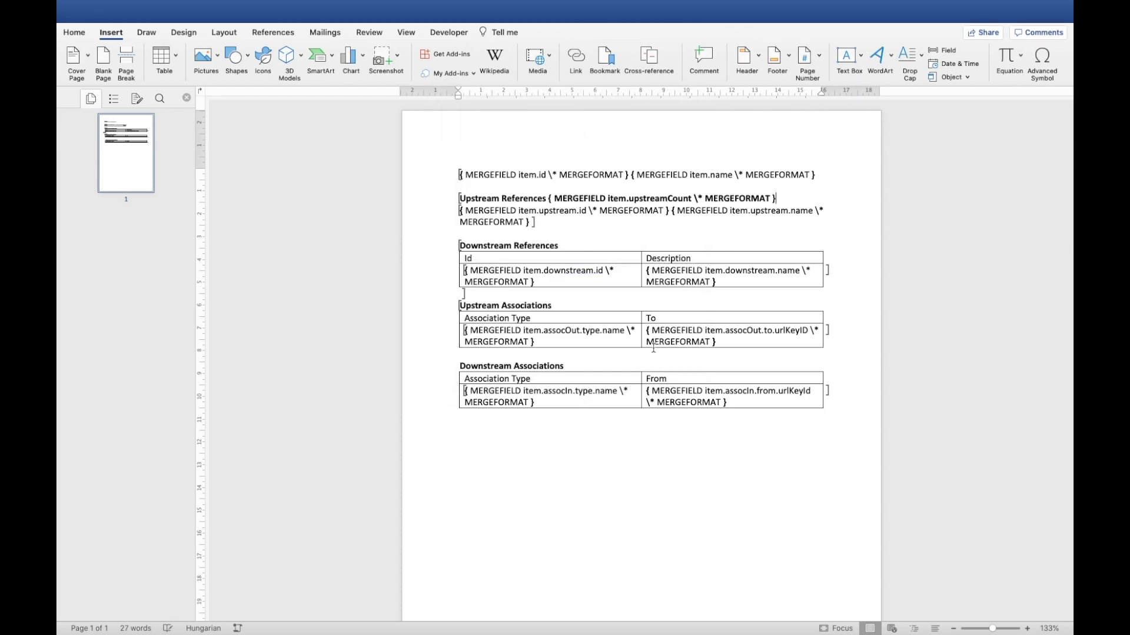
click(653, 350)
key(Left)
text(()
key(End)
text())
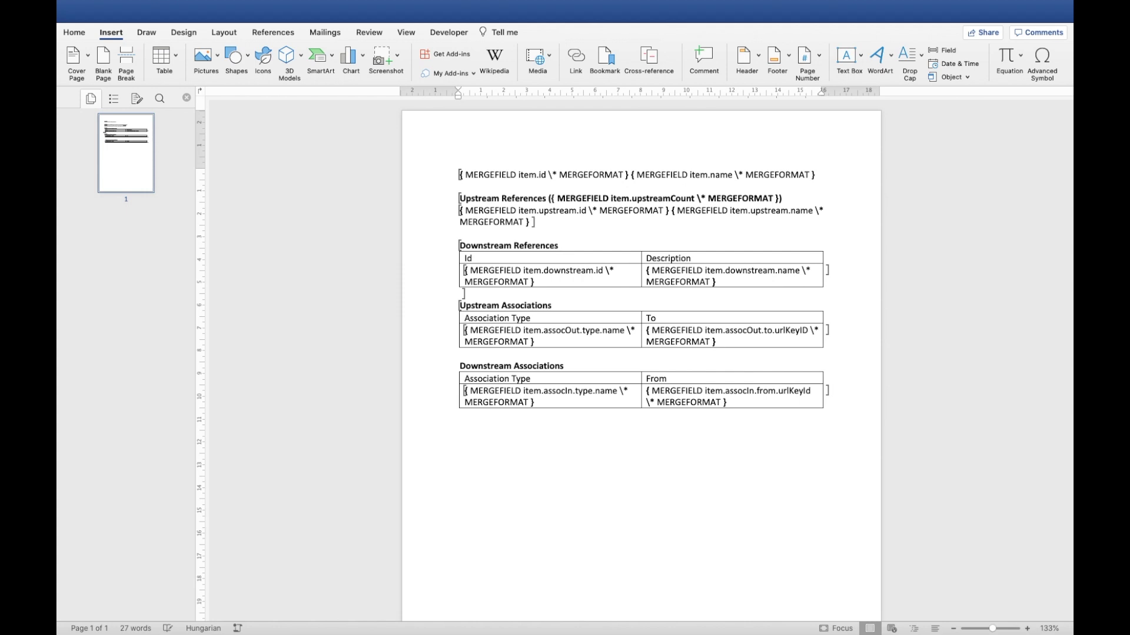
- Add an item.downstreamCount field to Downstream References and an 'Associations' heading with item.assocCount
click(942, 50)
text(item.downstr)
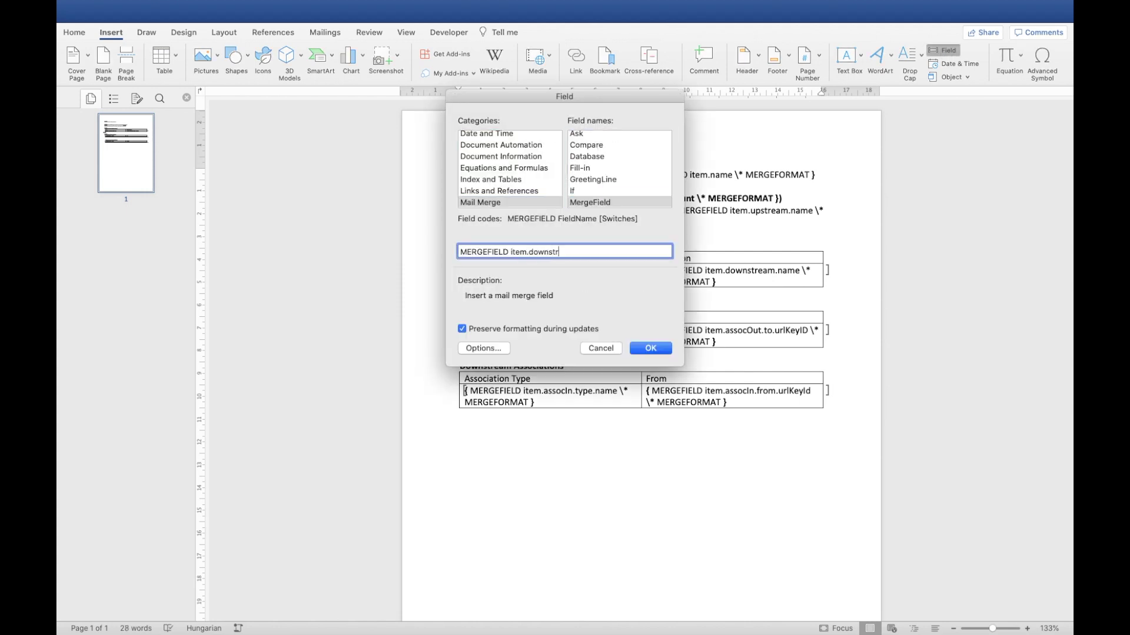
text(eamCount)
click(654, 351)
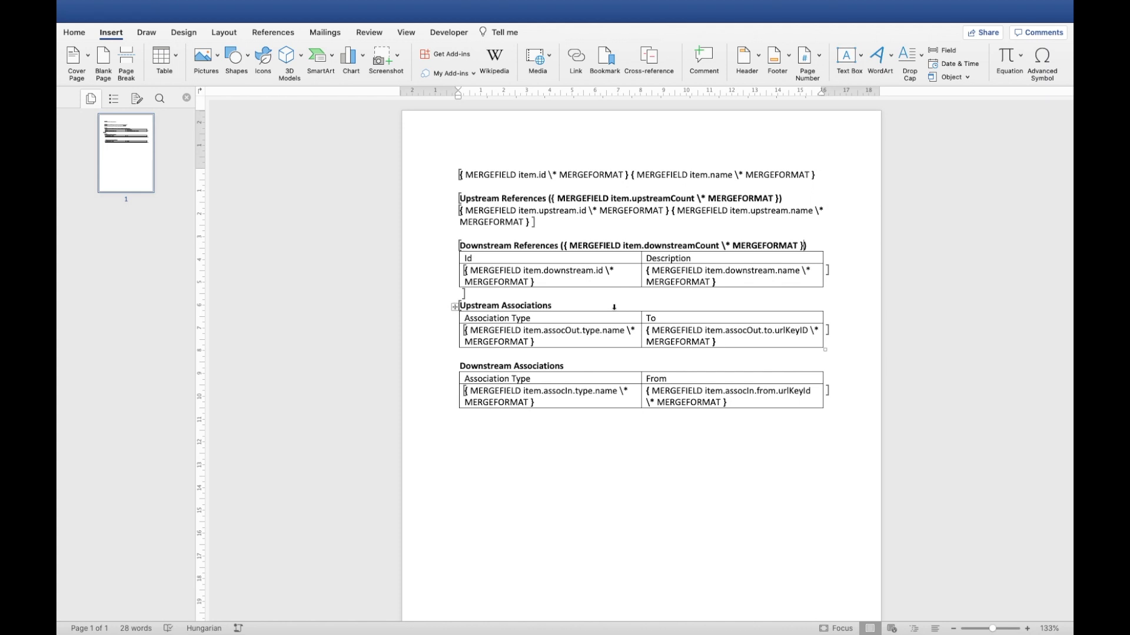
key(Return)
text(As)
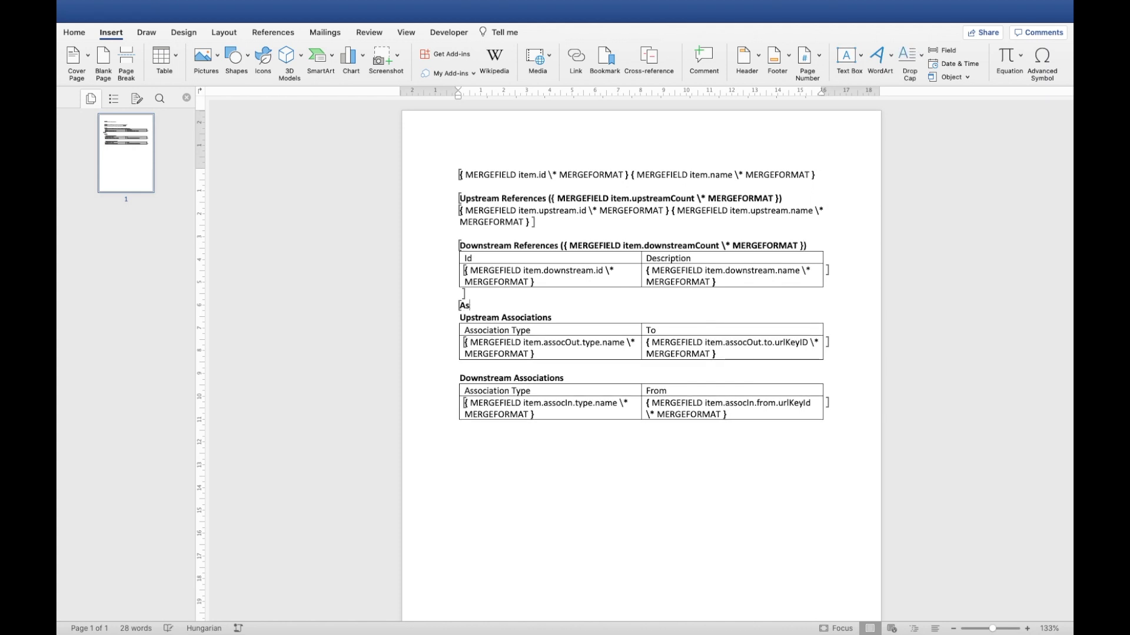
text(sociations ()
click(942, 50)
click(589, 183)
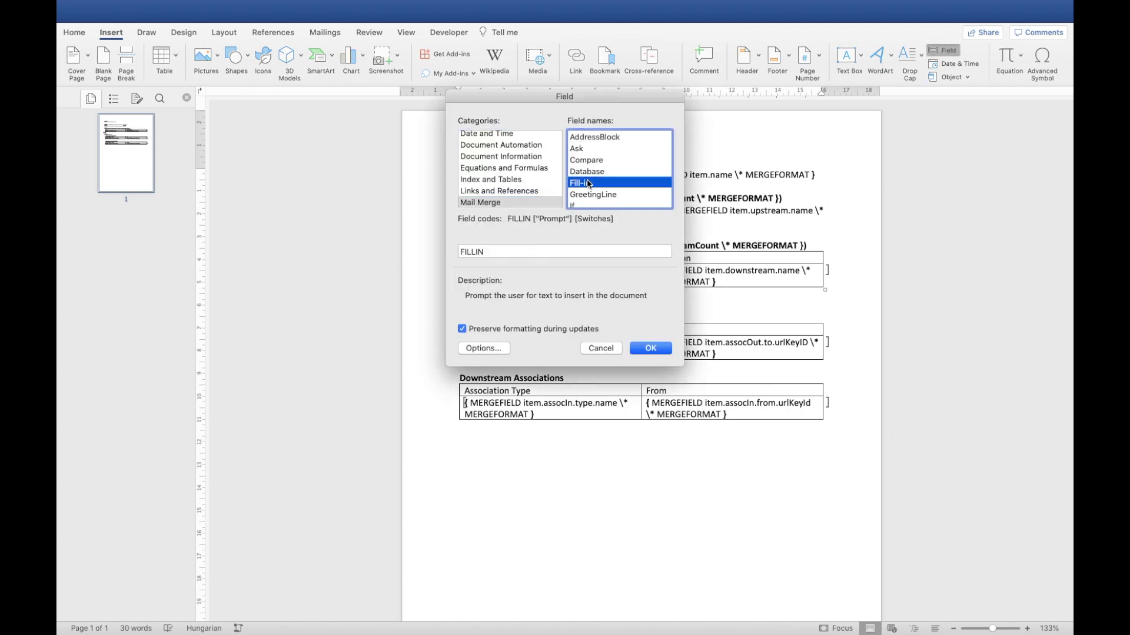
key(Down)
key(Down)
key(Down)
click(524, 252)
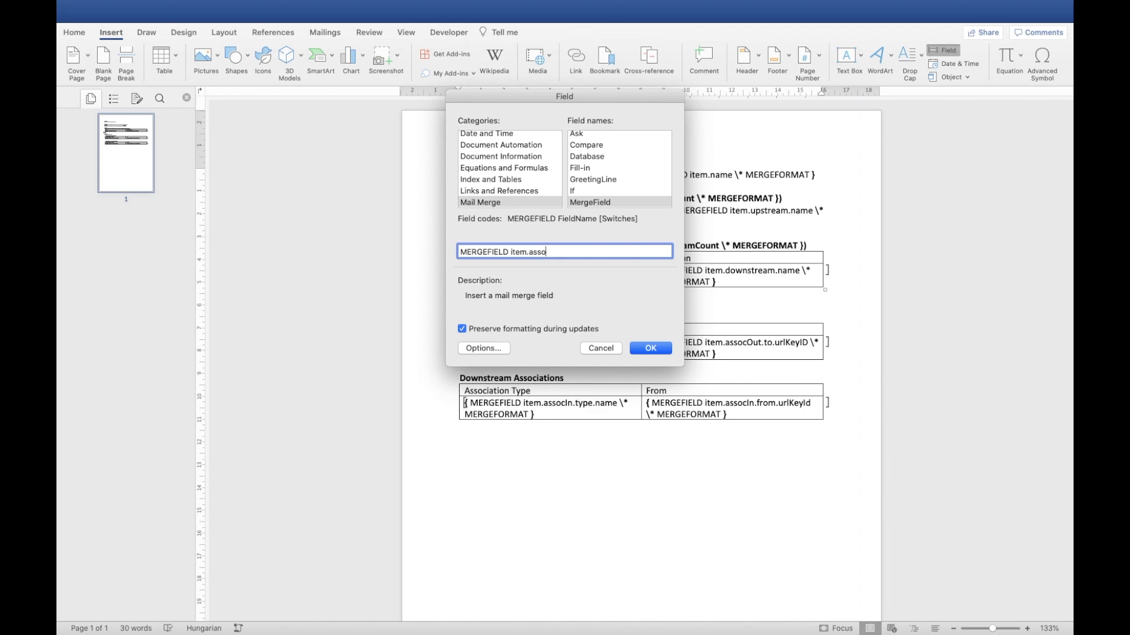
text(item.assocCount)
click(652, 347)
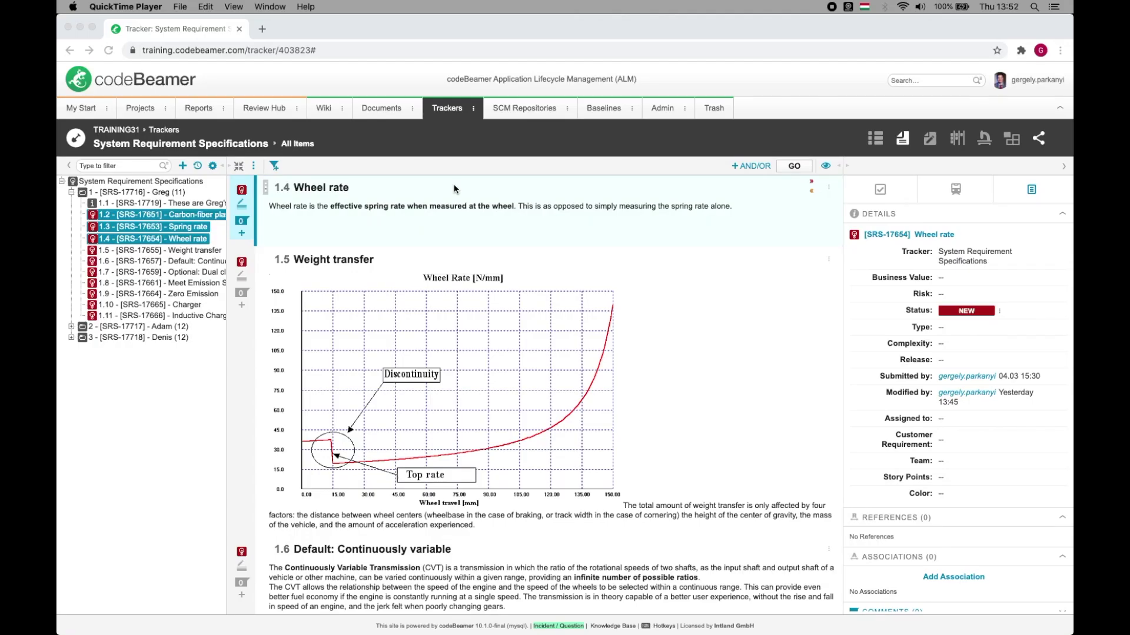
- Export the selected tracker items to Office using the uploaded advanced_Template_v1.docx template from Assignments
click(254, 167)
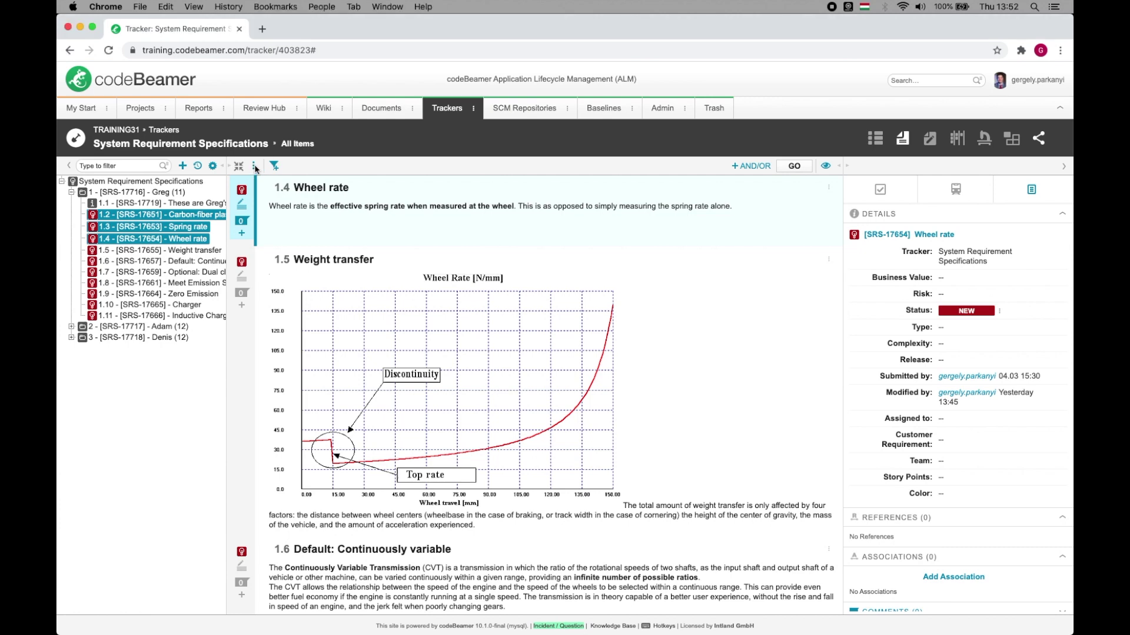
click(254, 167)
click(300, 231)
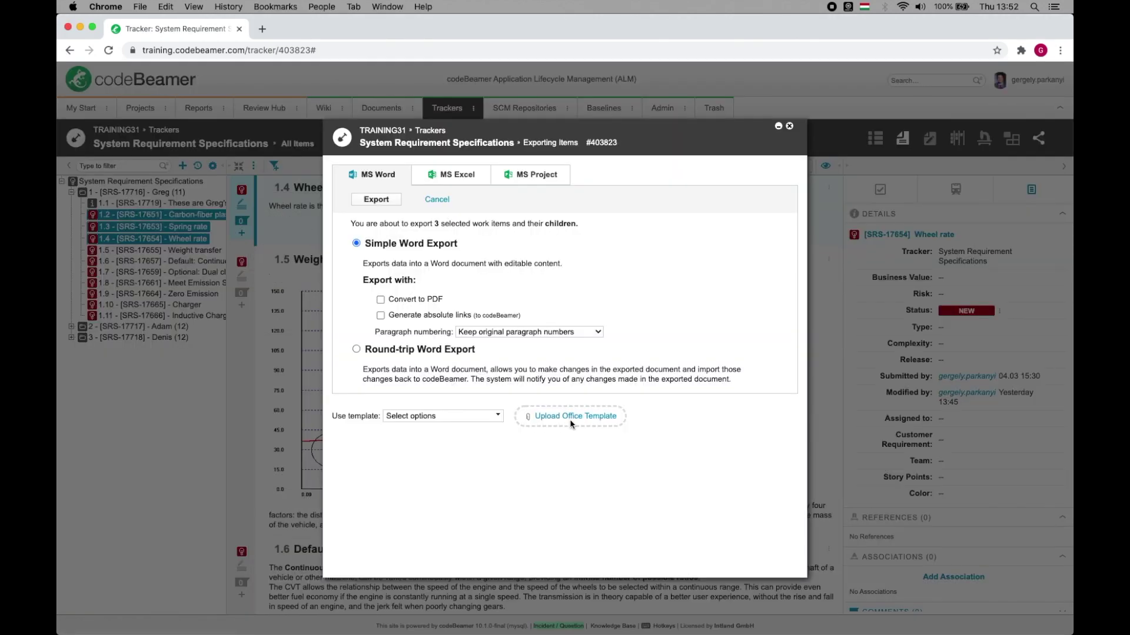
click(570, 419)
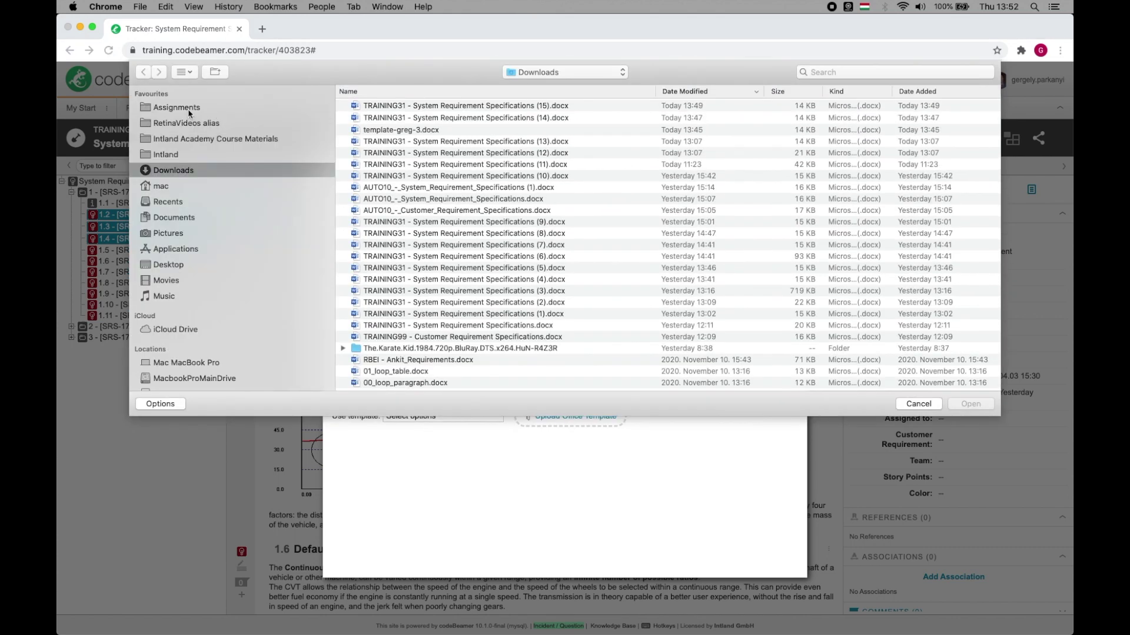
click(179, 108)
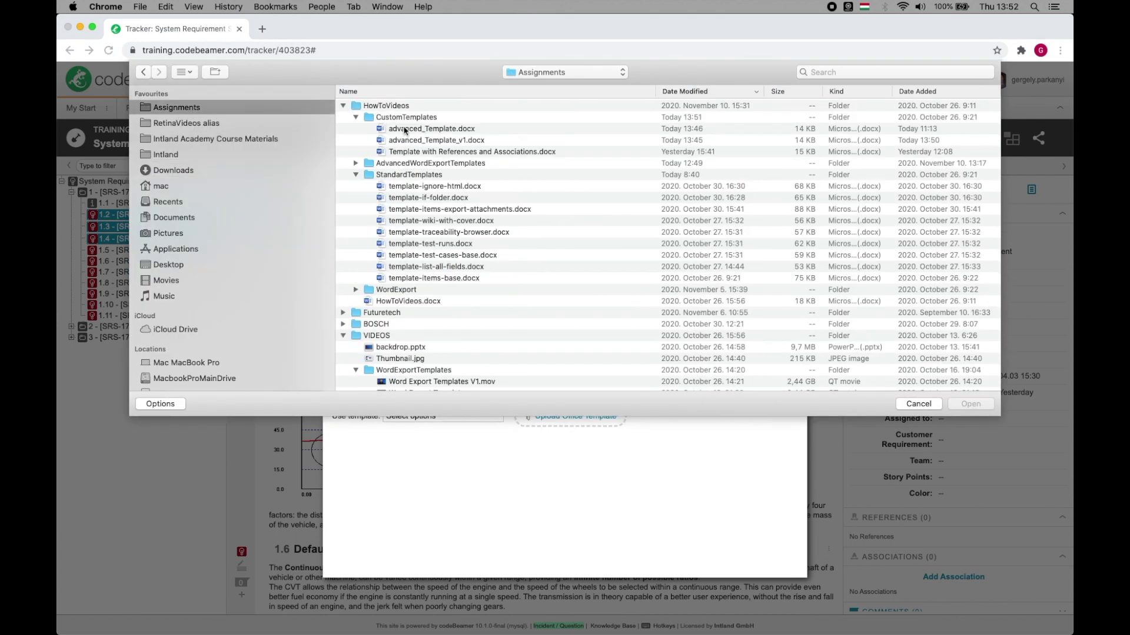
click(416, 140)
click(972, 406)
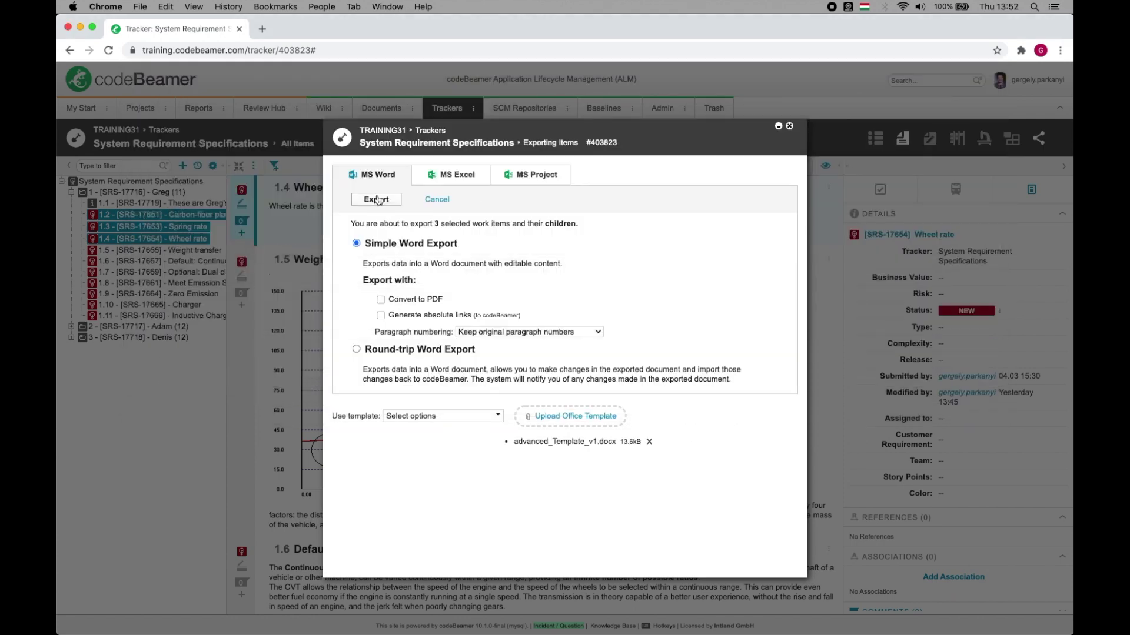
click(376, 199)
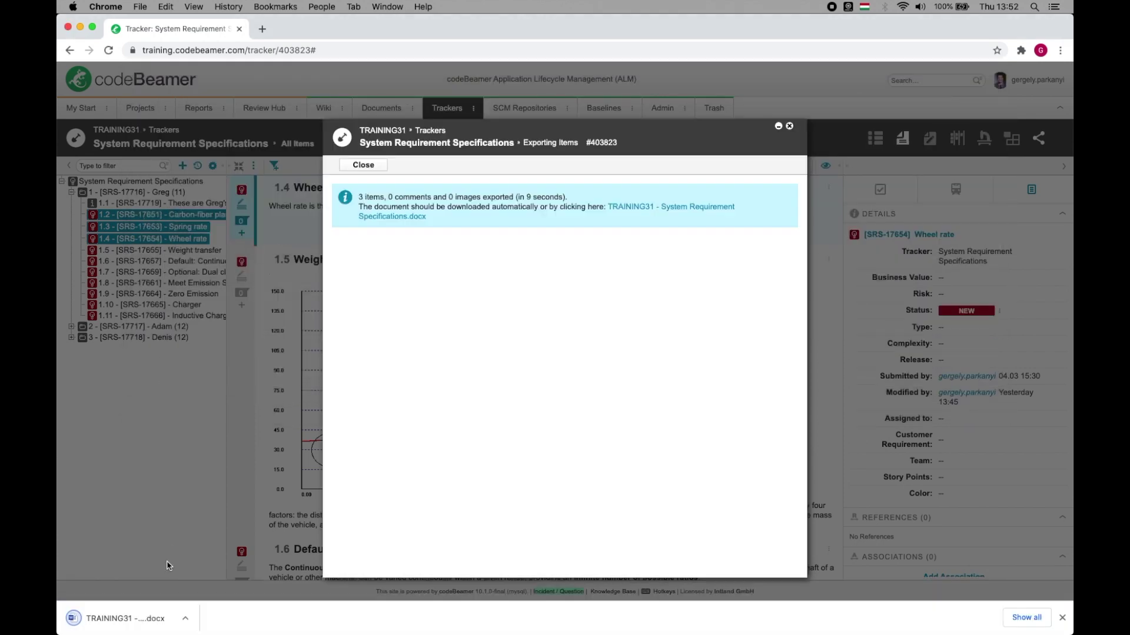
- Open the downloaded .docx in Word and review items 17651, 17653 and 17654 with their references
click(117, 631)
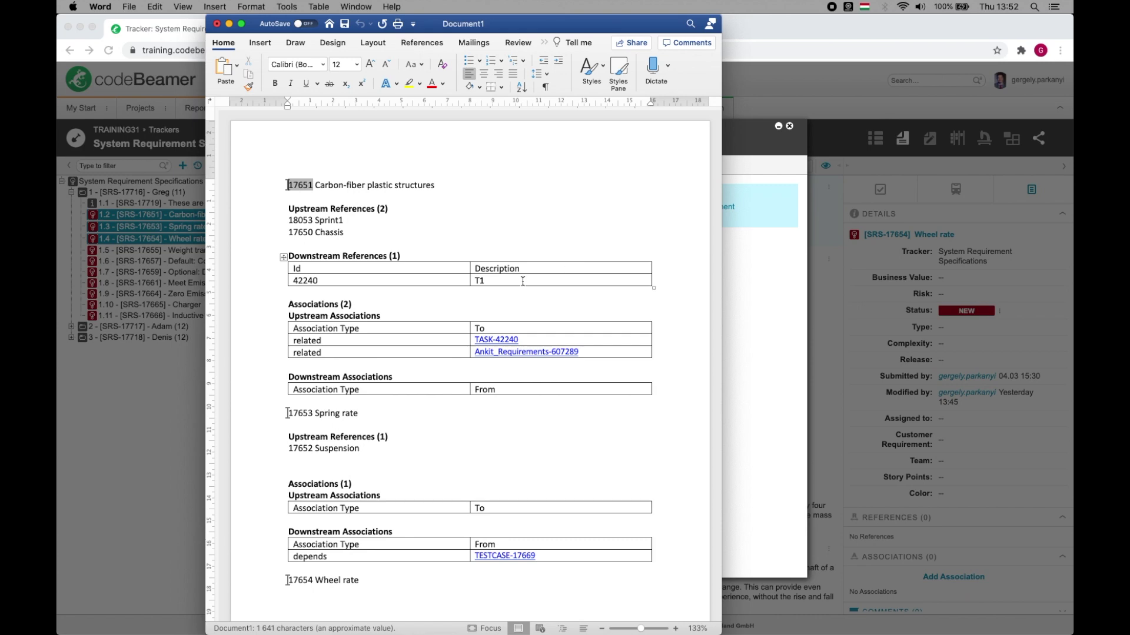
scroll(523, 281, down, 3)
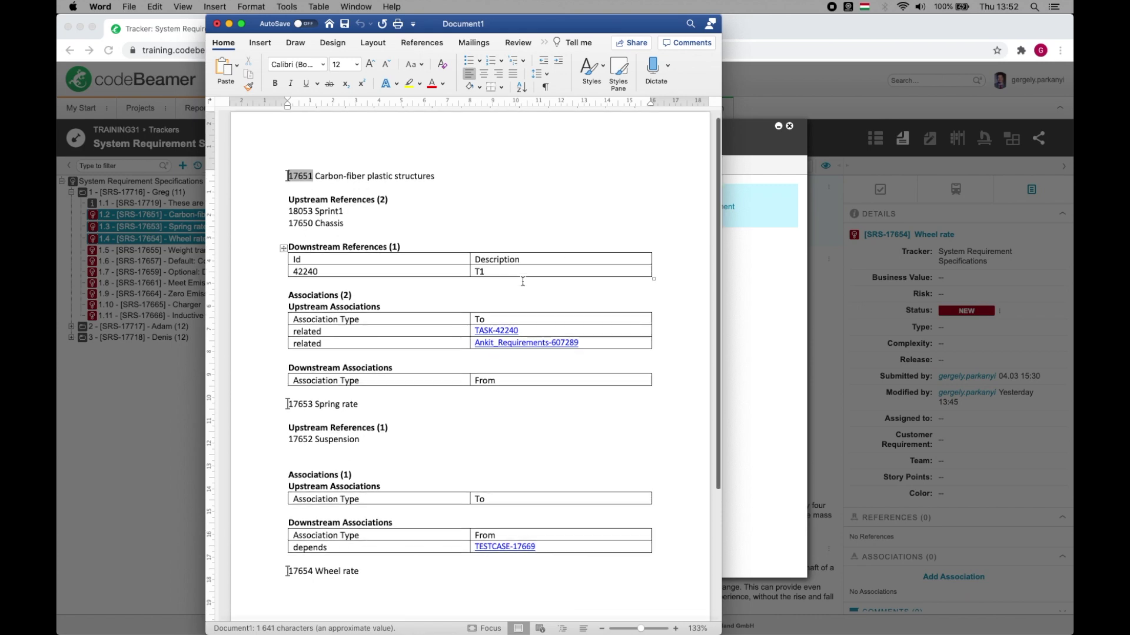
scroll(522, 281, down, 5)
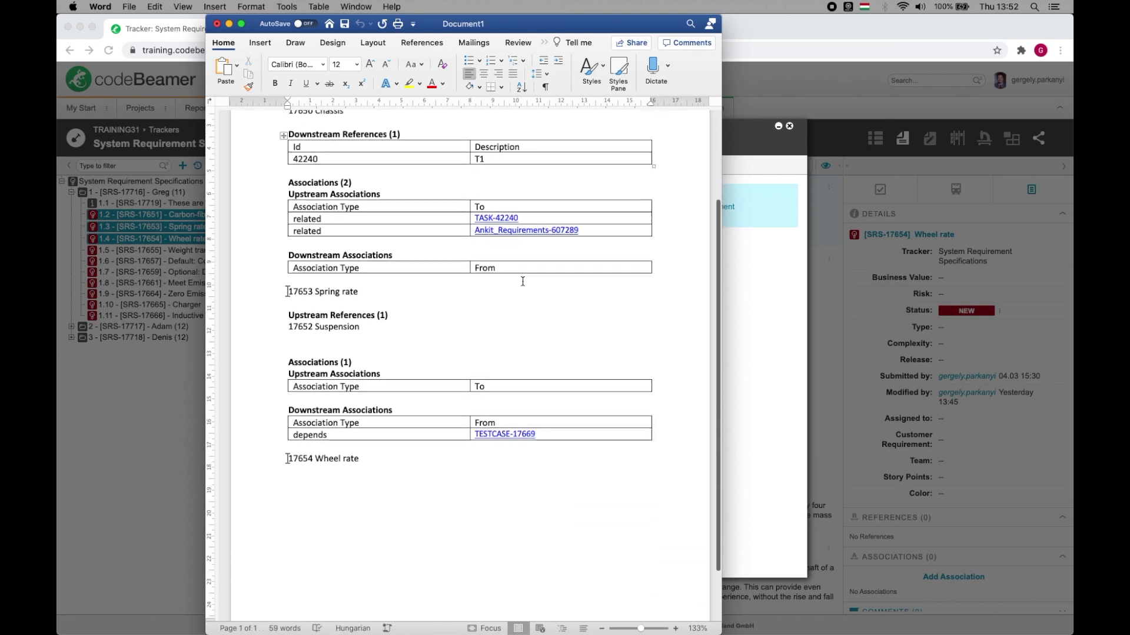
scroll(522, 282, up, 3)
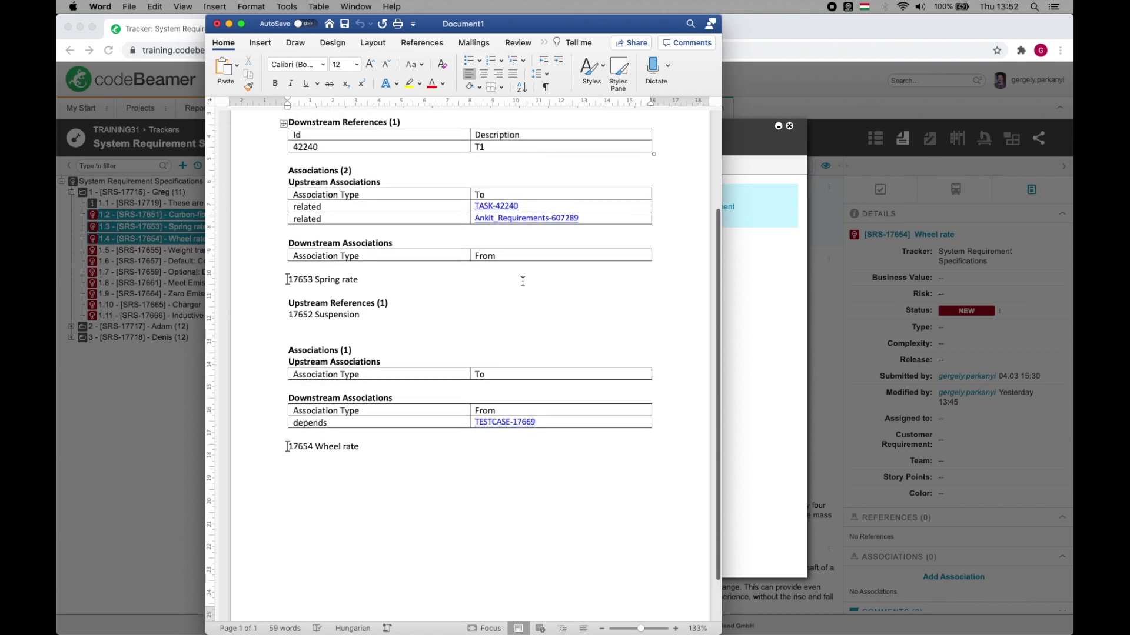
scroll(522, 282, up, 2)
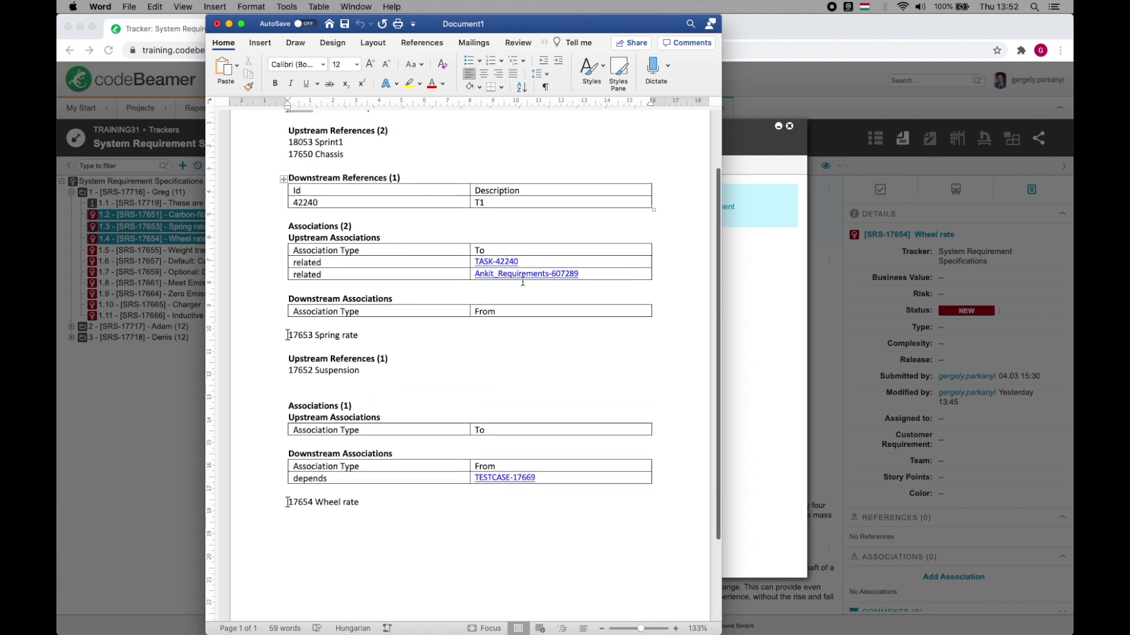
scroll(499, 360, up, 1)
scroll(499, 360, up, 3)
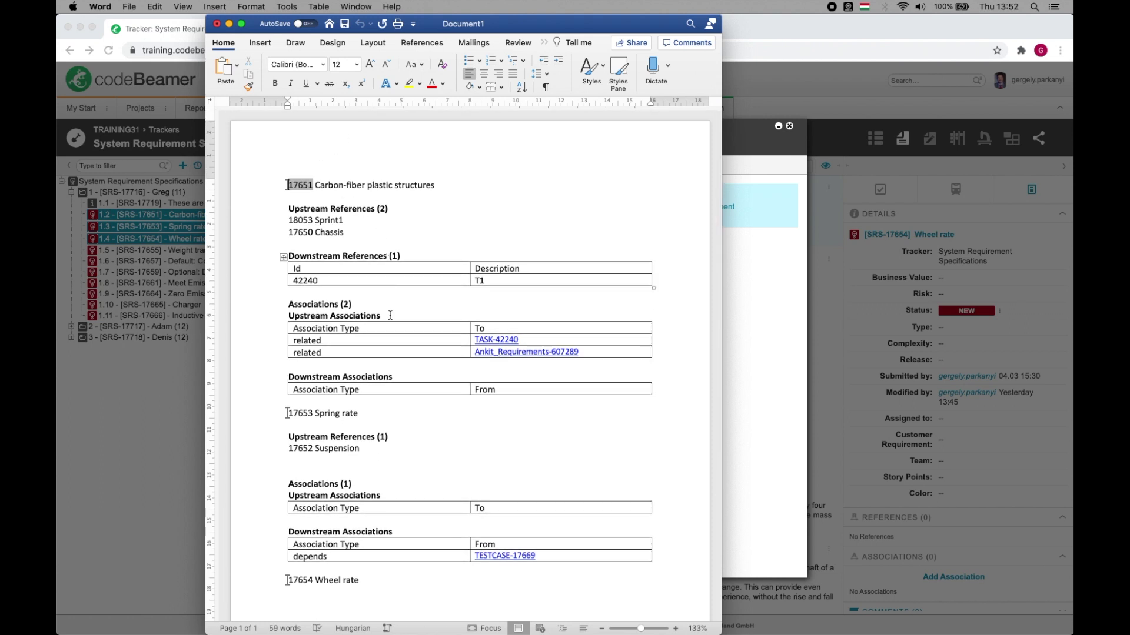
scroll(390, 315, down, 4)
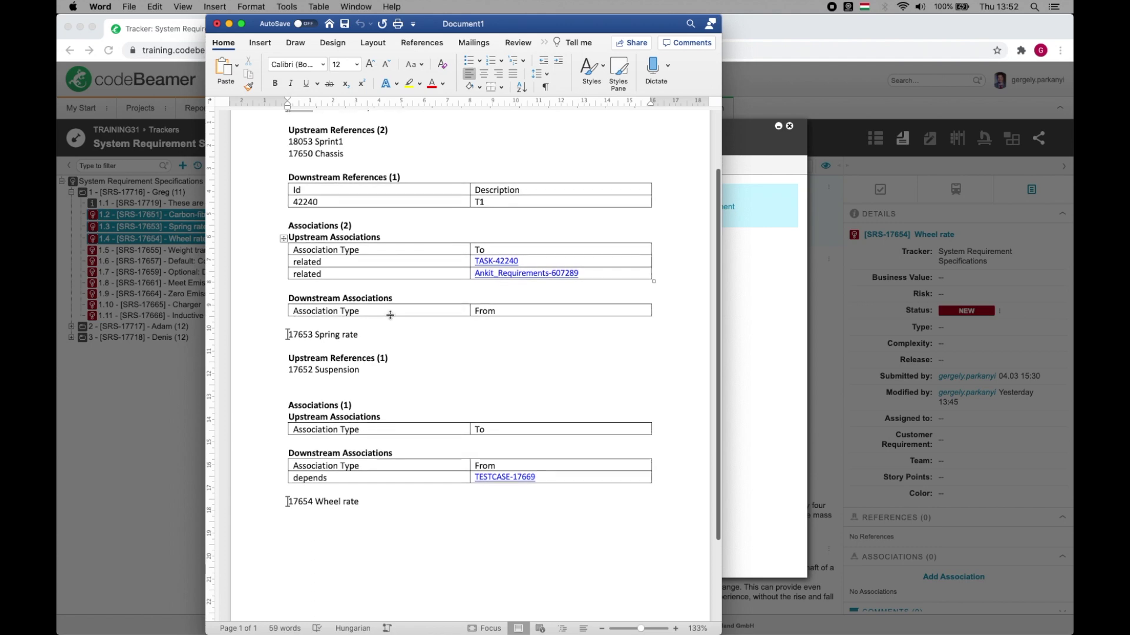
scroll(390, 315, down, 2)
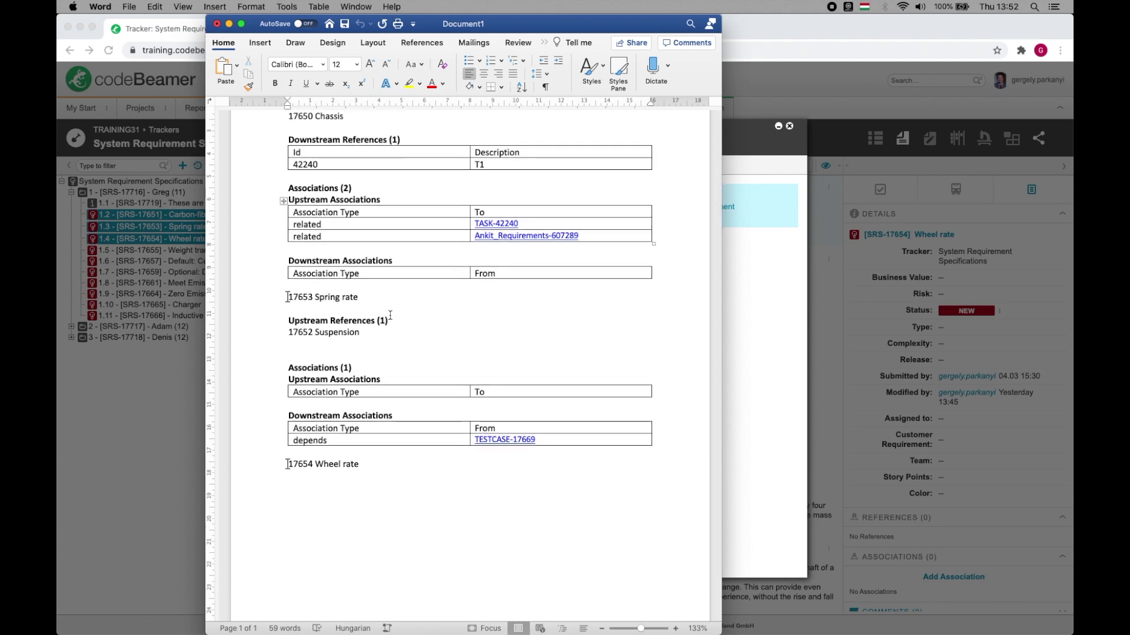
scroll(390, 316, down, 2)
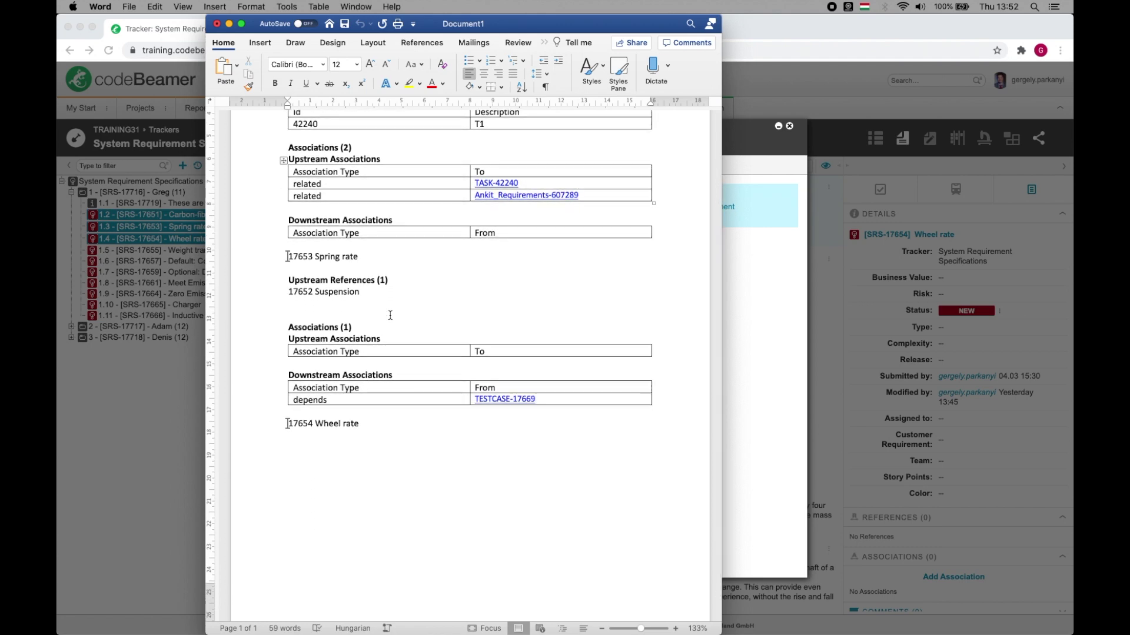